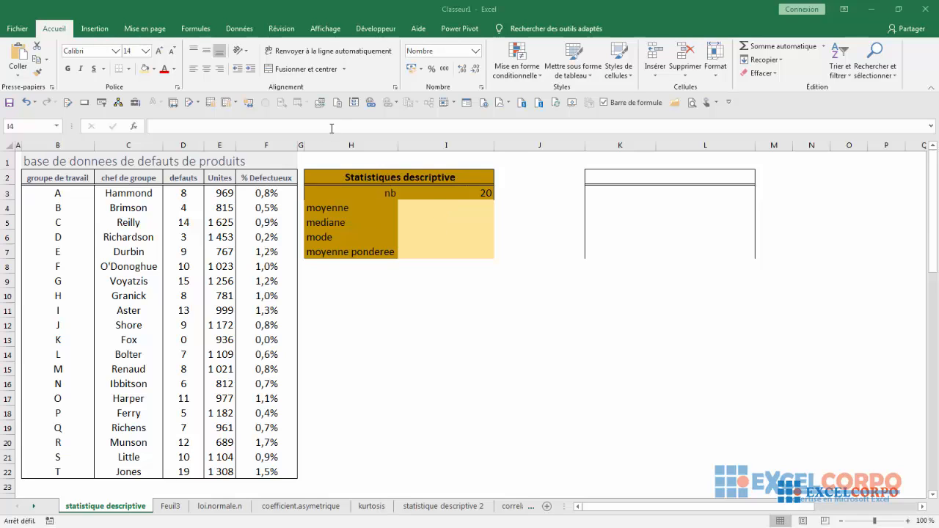
pyautogui.click(323, 207)
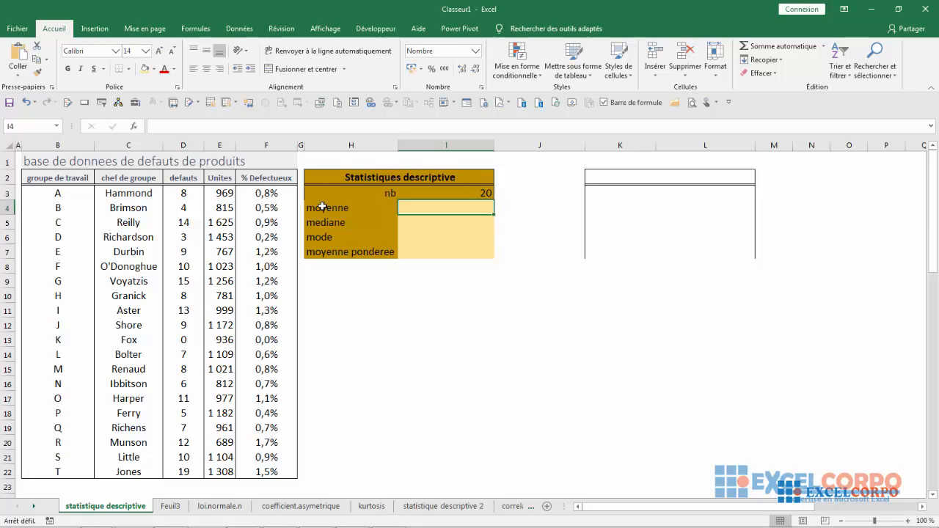
pyautogui.click(321, 208)
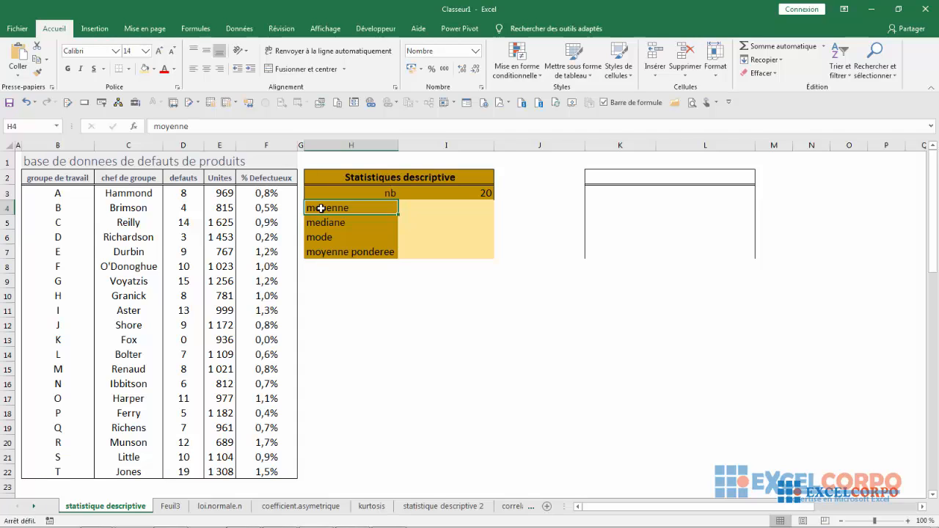
pyautogui.click(539, 368)
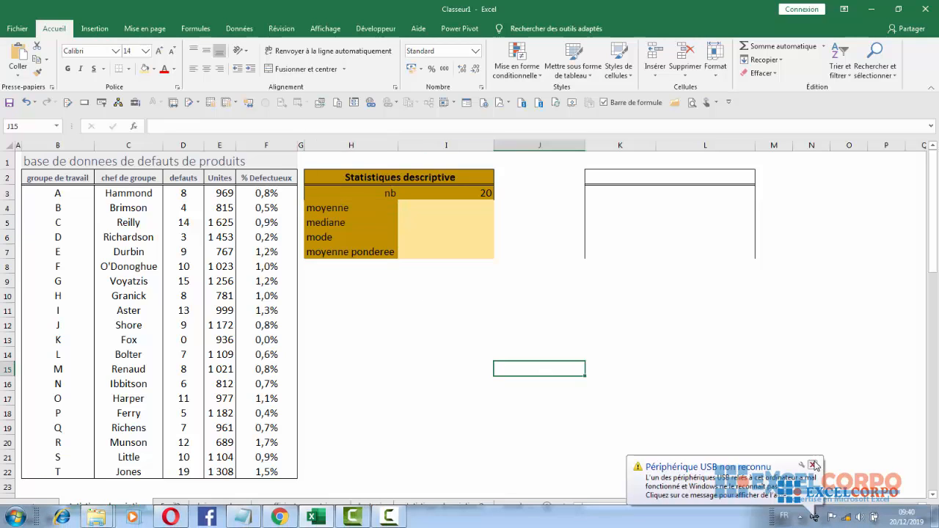
pyautogui.click(813, 466)
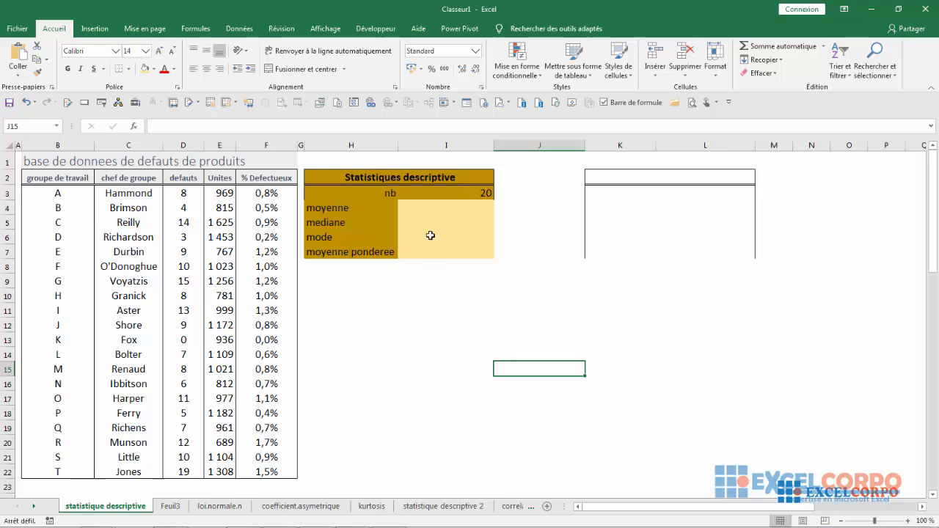
# Step: Look up the MOYENNE function in the Statistiques category from cell I4 and read its syntax and description
pyautogui.click(416, 208)
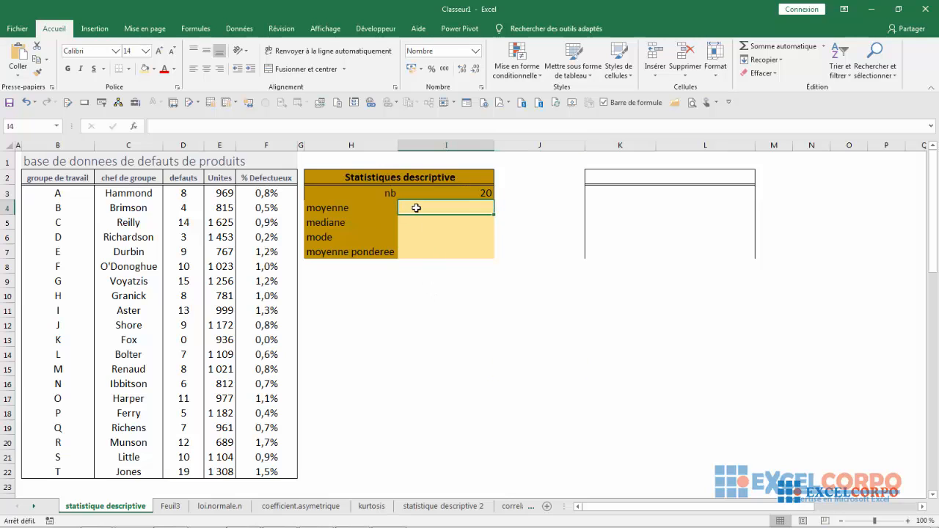
pyautogui.click(134, 126)
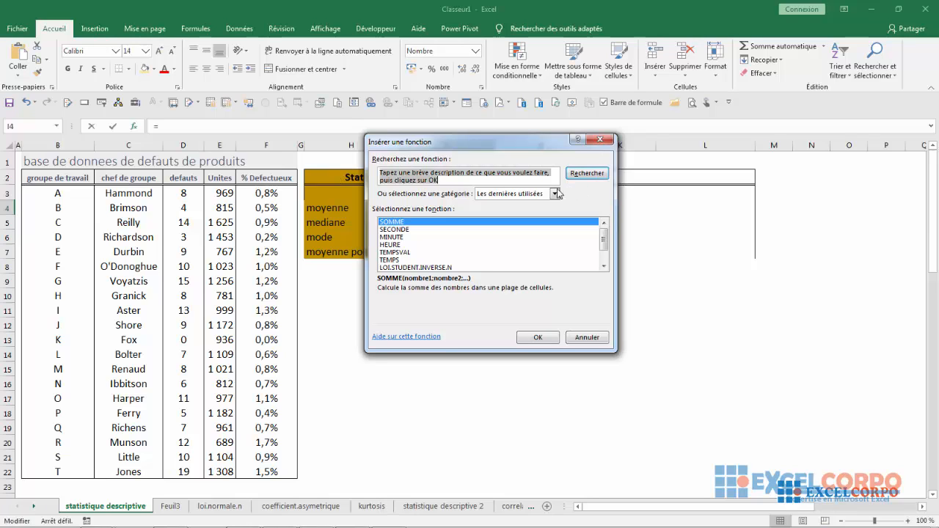
pyautogui.click(555, 194)
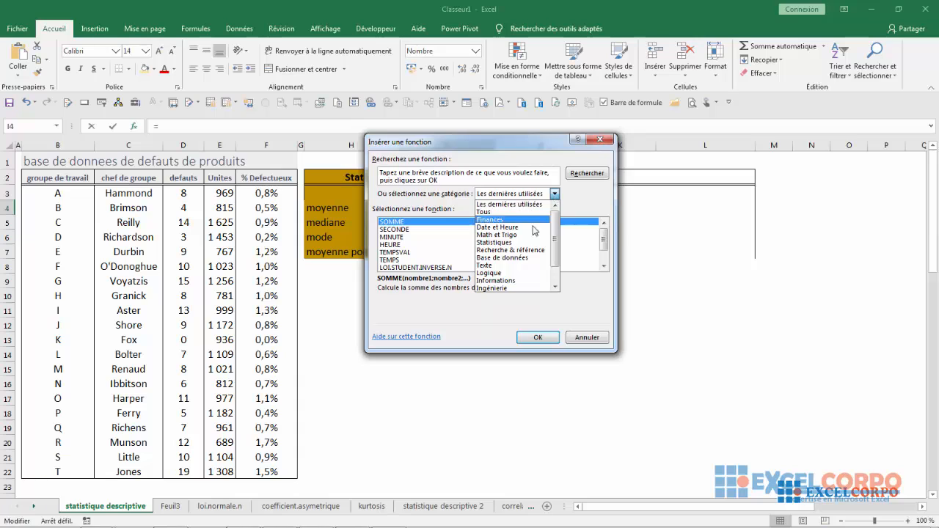
pyautogui.click(521, 245)
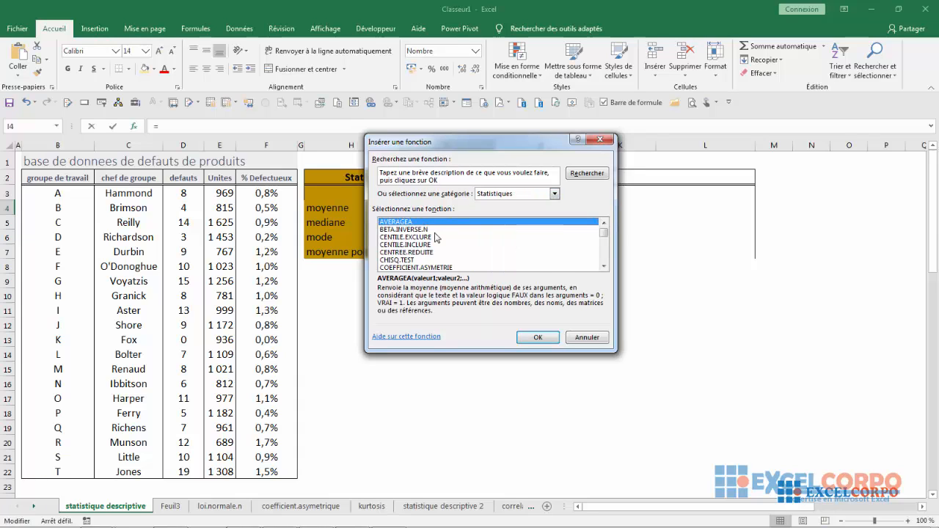
pyautogui.press('m')
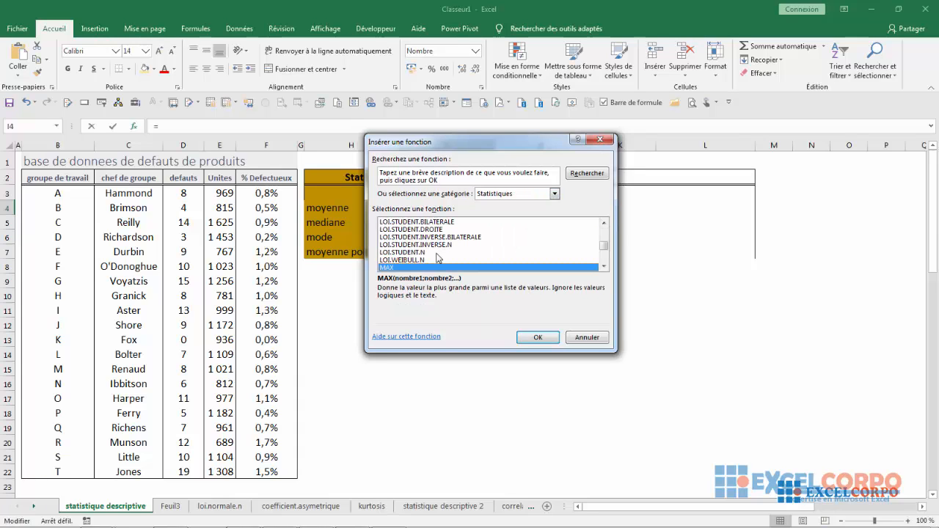
pyautogui.press('Down')
pyautogui.press('Down')
pyautogui.press('Down')
pyautogui.press('Down')
pyautogui.press('Down')
pyautogui.press('Down')
pyautogui.press('Down')
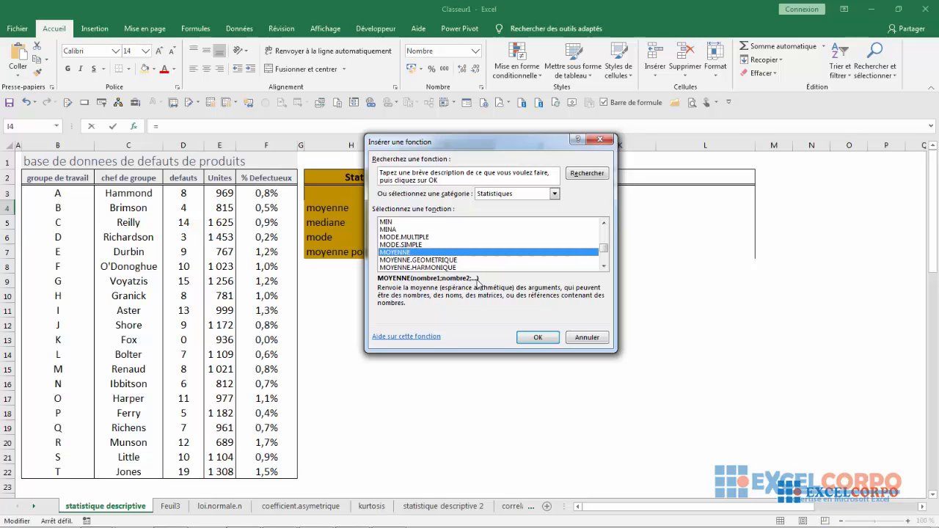
# Step: Examine the argument fields of the MOYENNE function, including the additional number arguments, and leave without inserting it
pyautogui.click(535, 339)
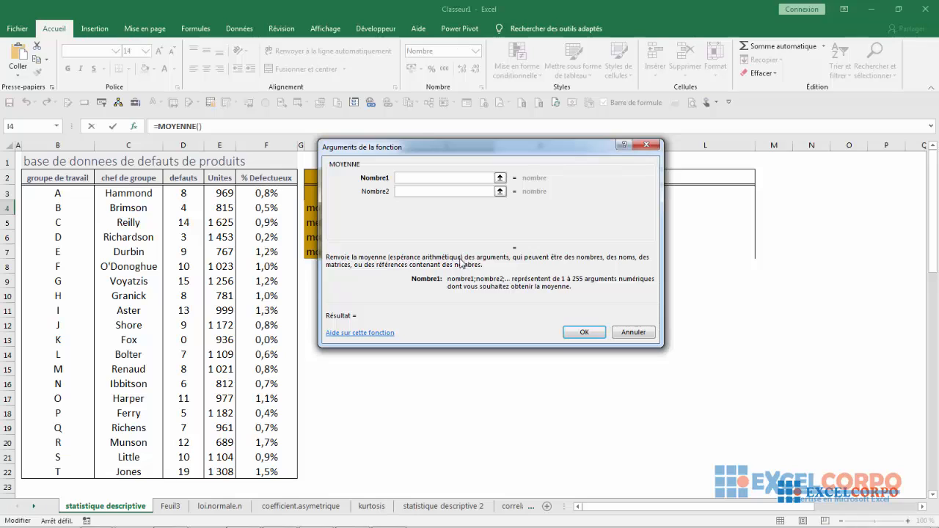
pyautogui.click(414, 191)
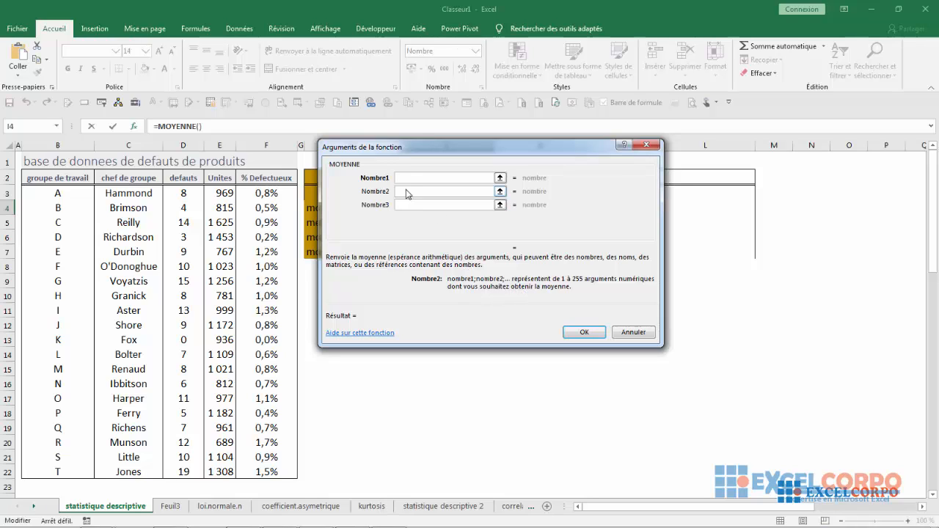
pyautogui.click(413, 204)
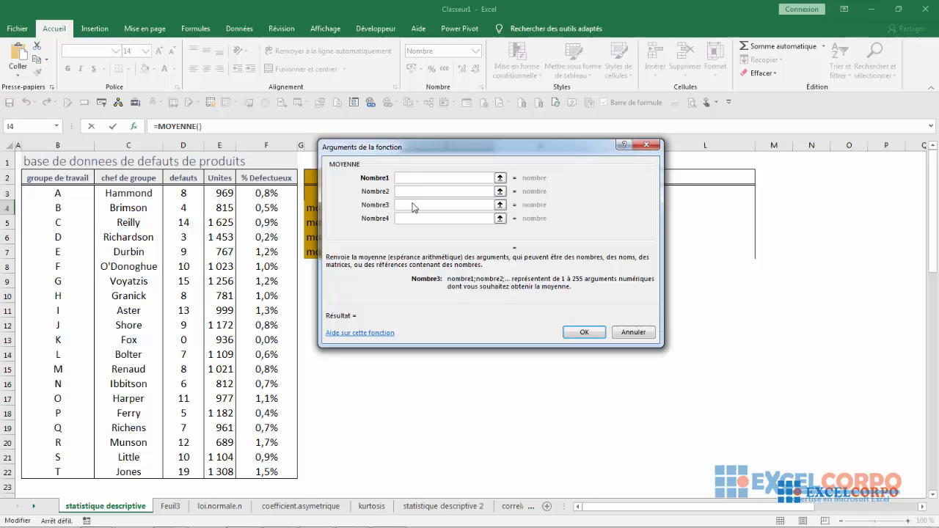
pyautogui.click(632, 332)
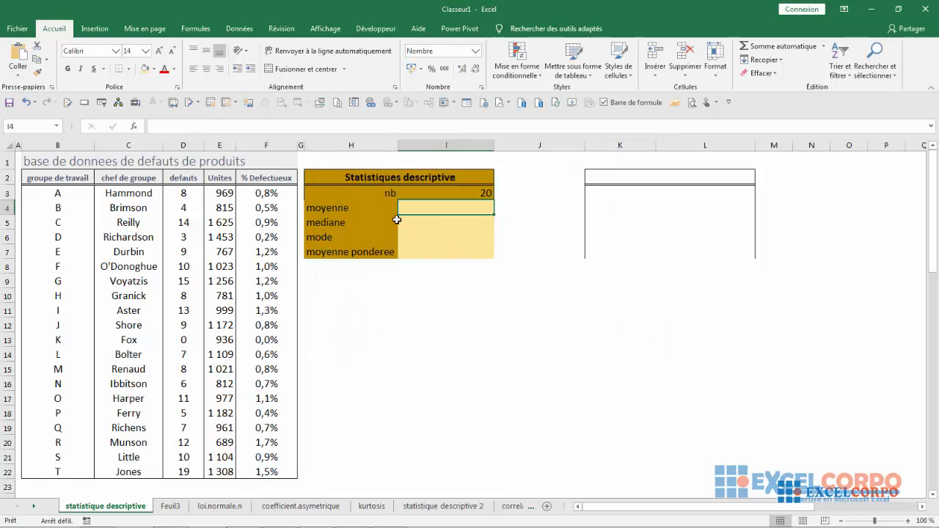
# Step: Calculate the average of the defauts column in cell I4 with =MOYENNE(D3:D22)
pyautogui.click(183, 154)
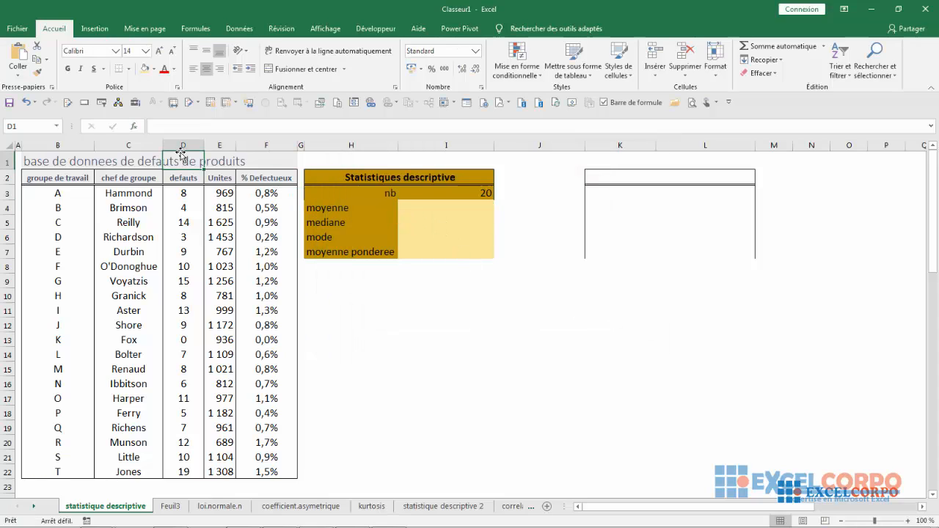
pyautogui.click(183, 145)
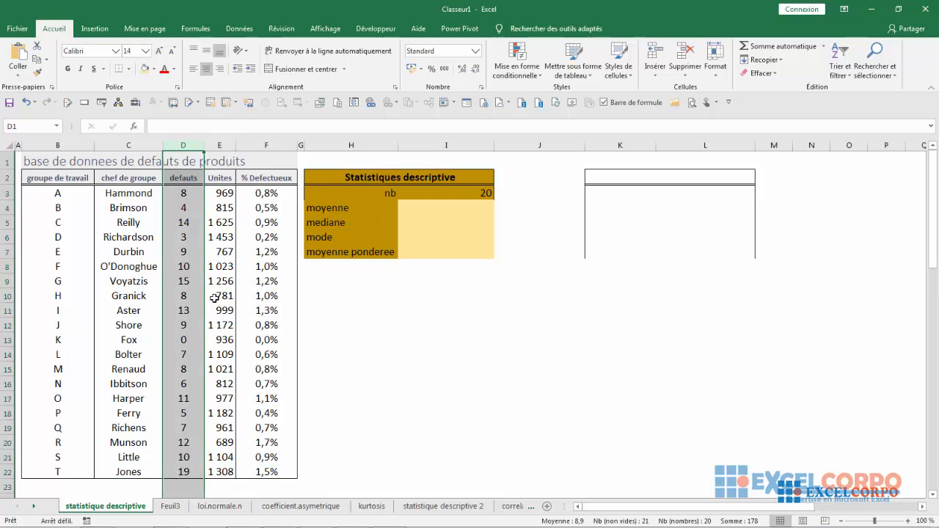
pyautogui.click(415, 207)
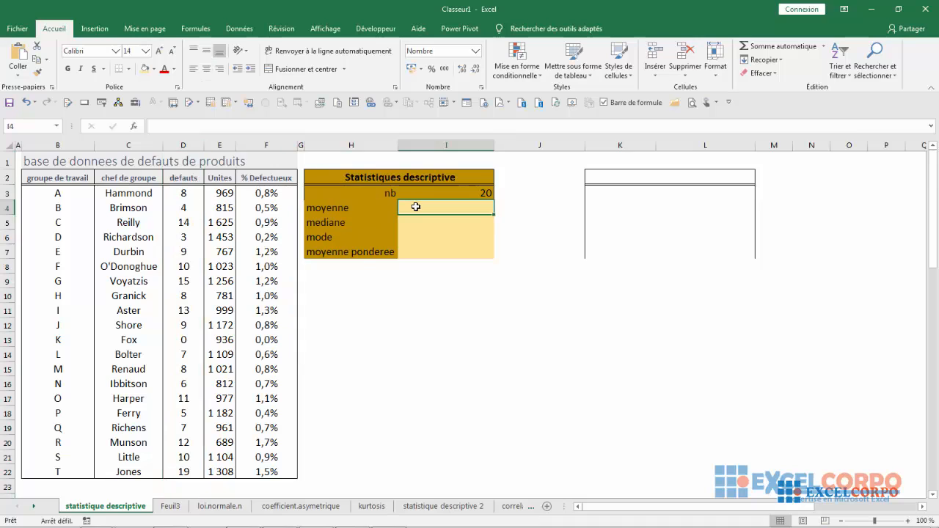
pyautogui.write('=')
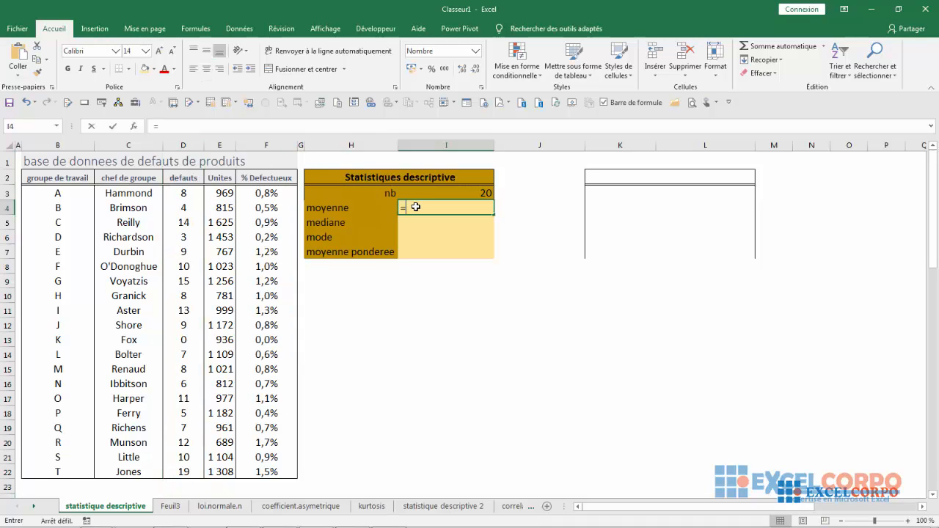
pyautogui.write('moy')
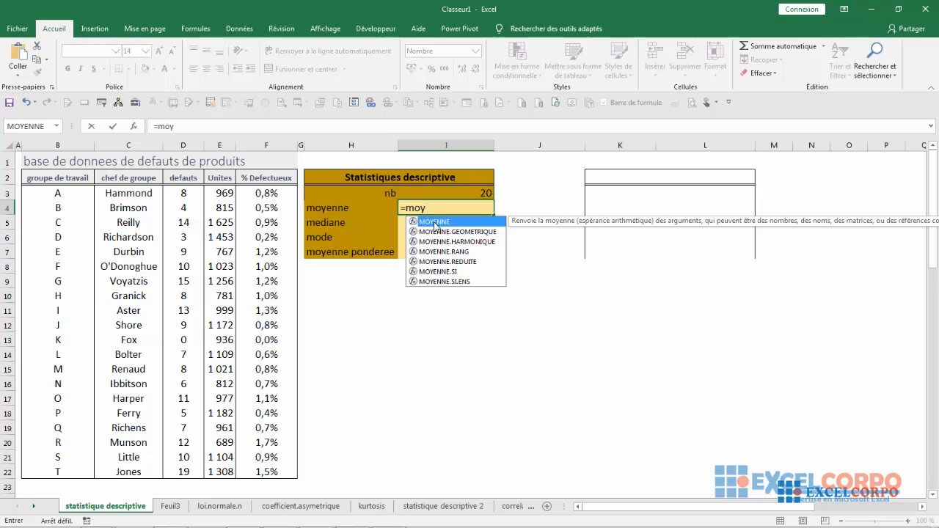
pyautogui.doubleClick(435, 222)
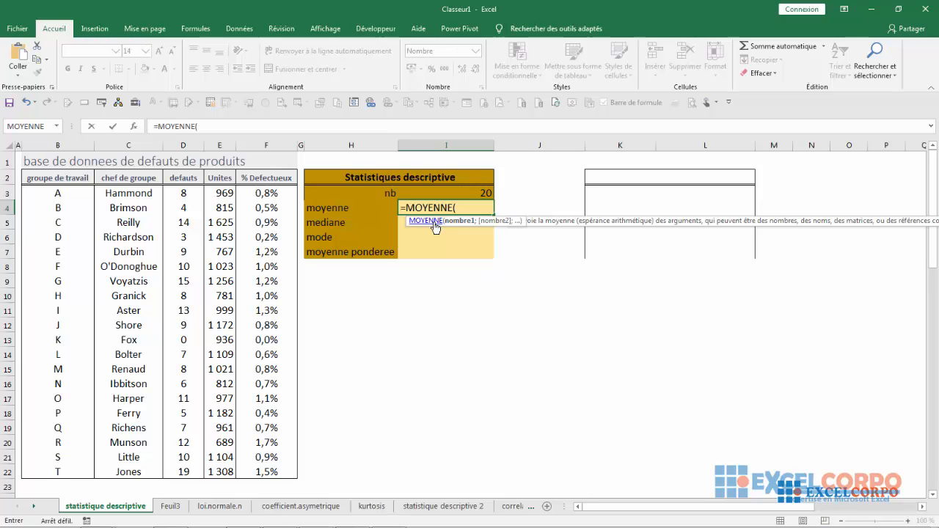
pyautogui.moveTo(183, 193); pyautogui.dragTo(180, 465)
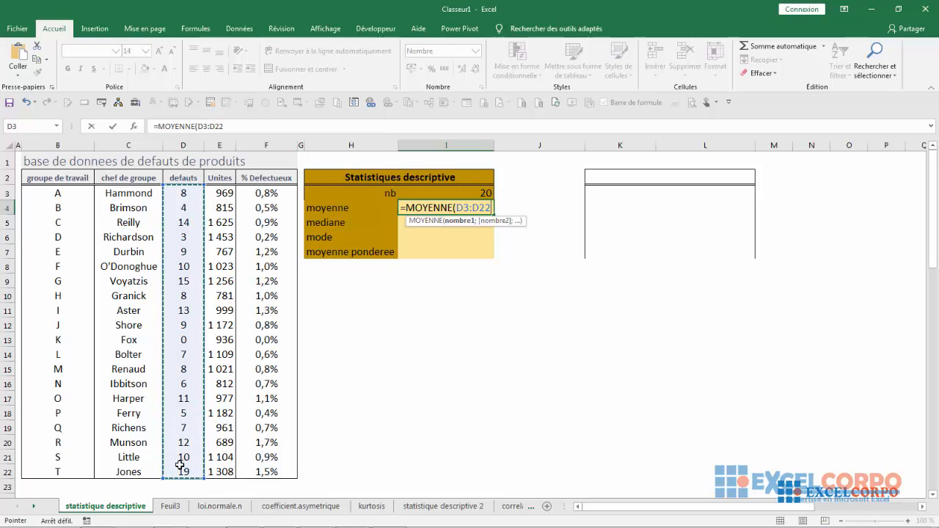
pyautogui.write(')')
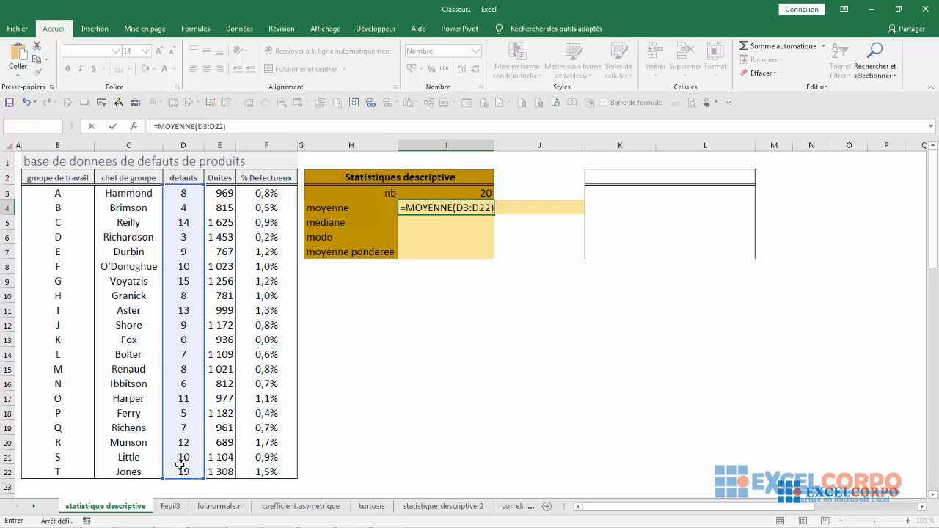
pyautogui.press('Return')
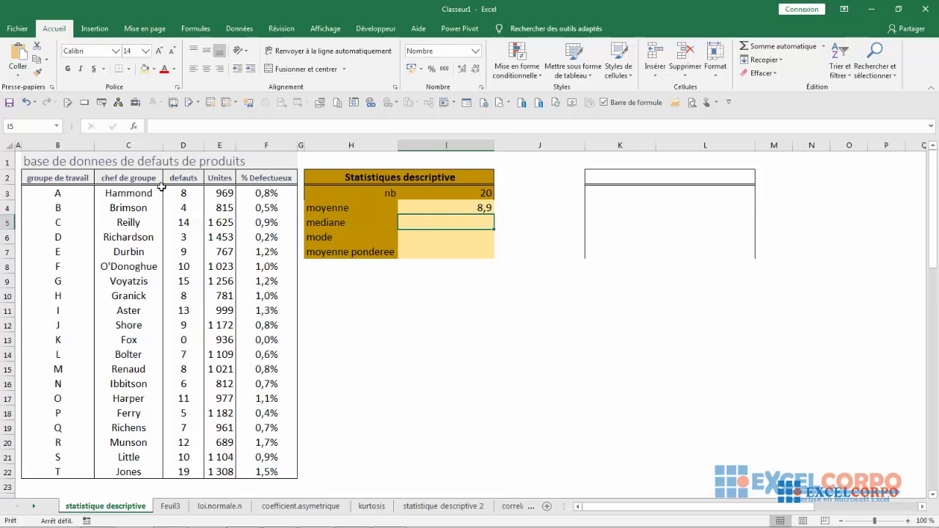
pyautogui.moveTo(180, 192); pyautogui.dragTo(184, 471)
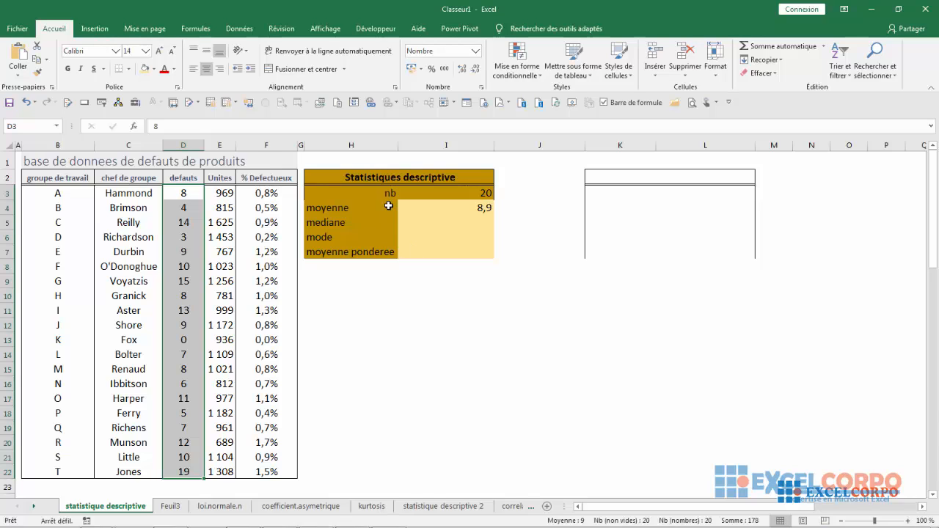
pyautogui.click(339, 223)
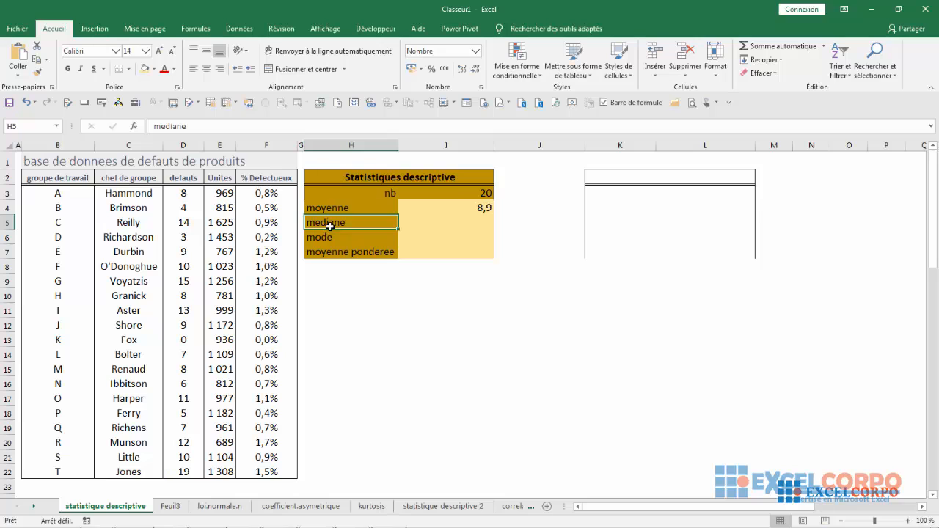
# Step: Look up the MEDIANE function in the Statistiques category from cell I6 and read its syntax and description
pyautogui.click(487, 242)
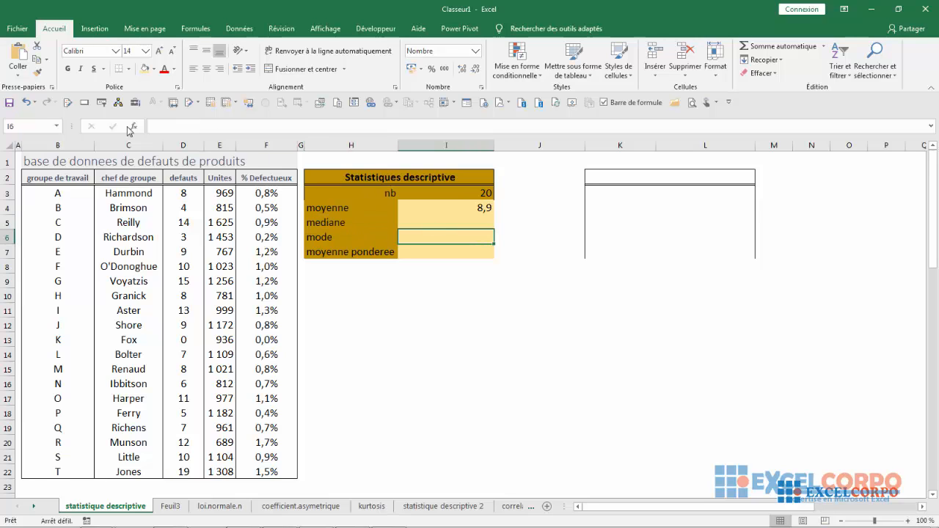
pyautogui.click(133, 127)
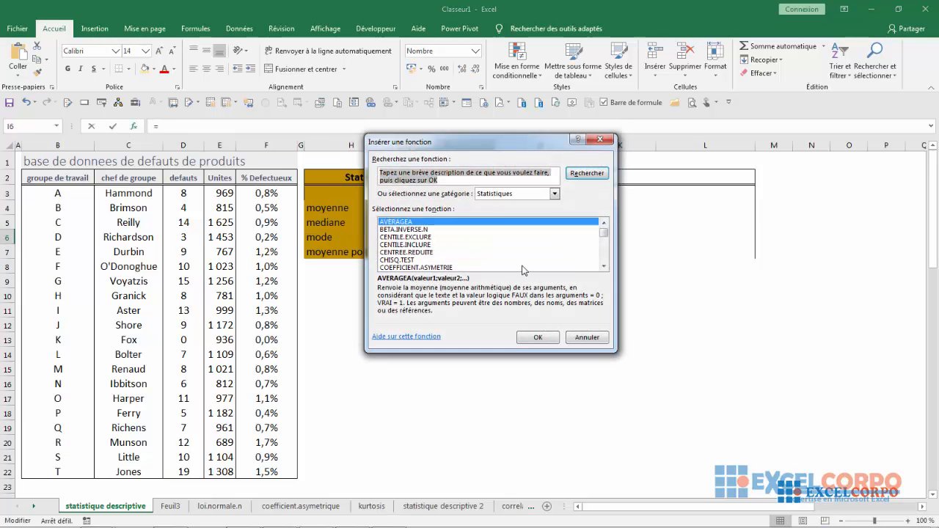
pyautogui.write('m')
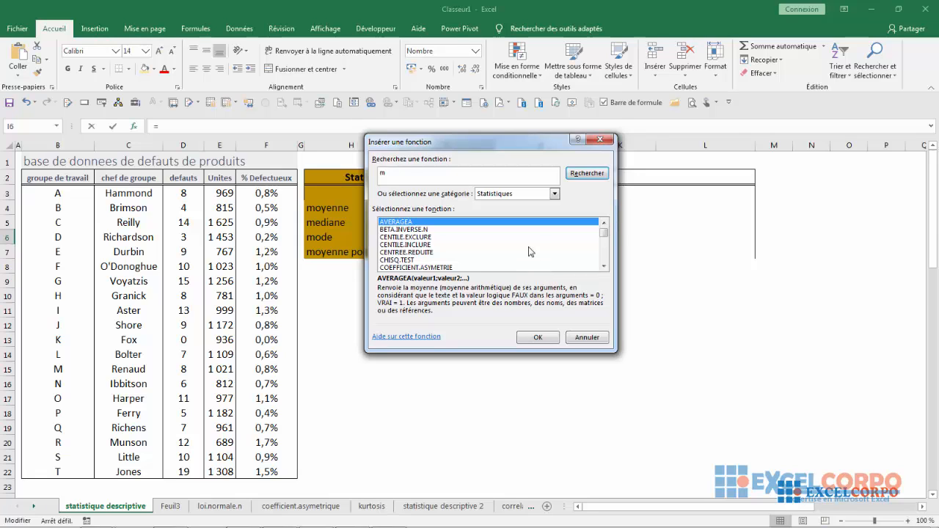
pyautogui.press('BackSpace')
pyautogui.click(538, 253)
pyautogui.press('m')
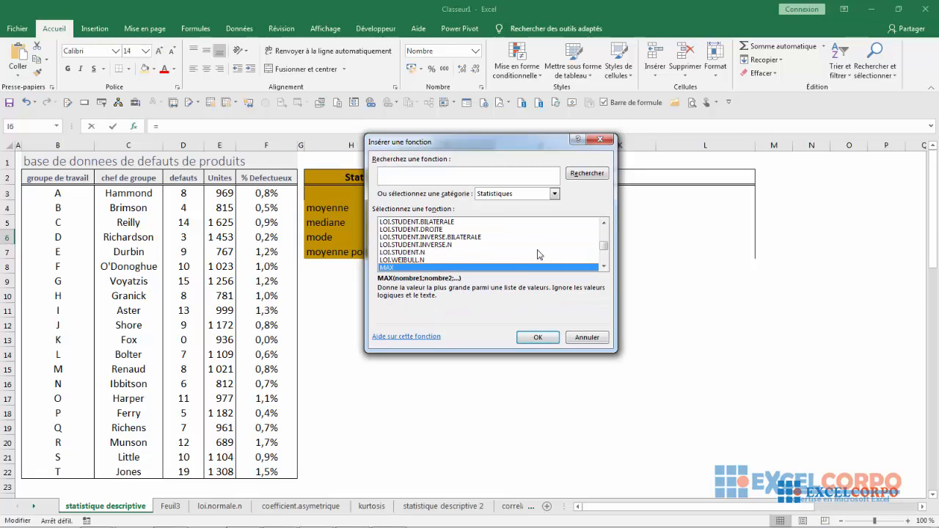
pyautogui.press('Down')
pyautogui.press('Down')
pyautogui.press('Down')
pyautogui.press('Up')
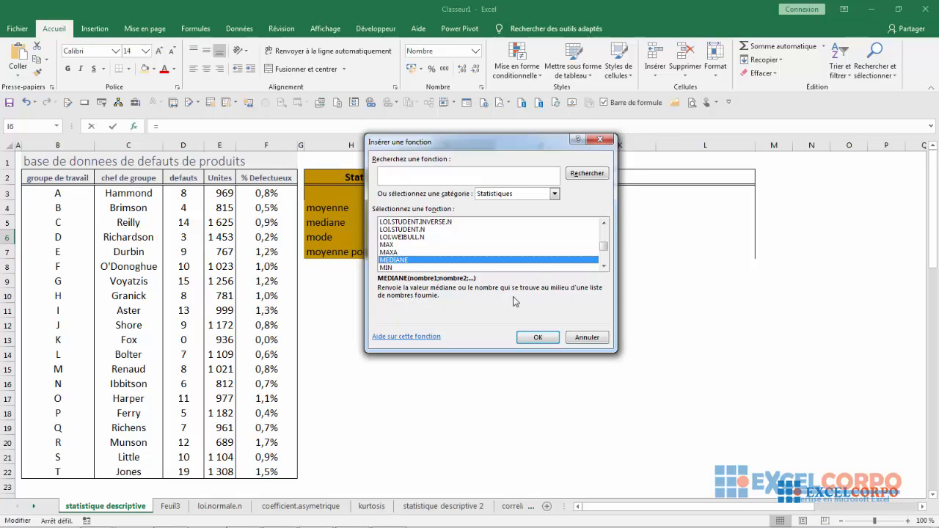
# Step: Examine the argument fields of the MEDIANE function with the suggested range cleared, and leave without inserting it
pyautogui.click(535, 337)
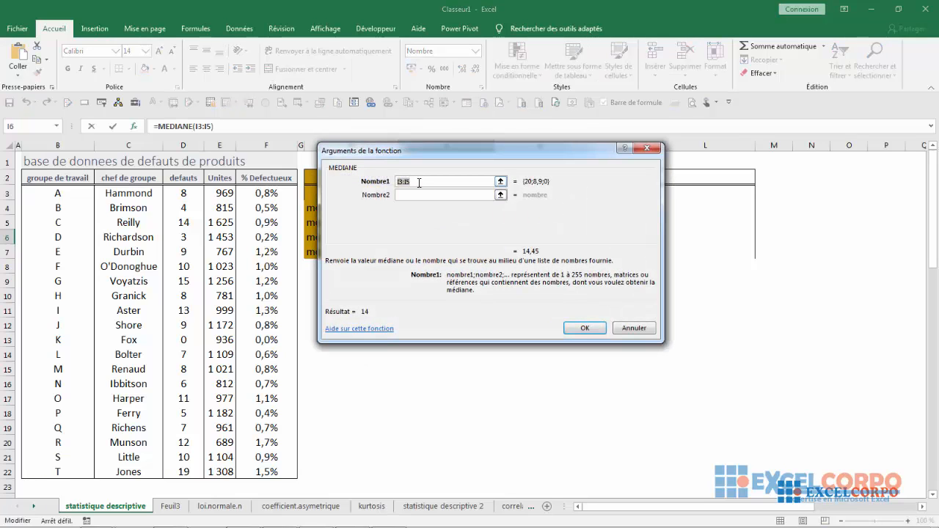
pyautogui.press('BackSpace')
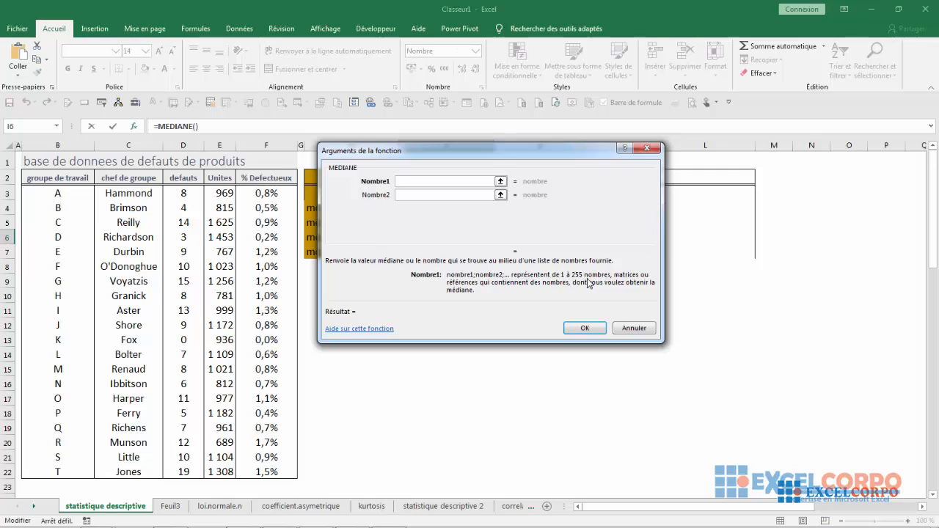
pyautogui.click(419, 194)
pyautogui.click(414, 209)
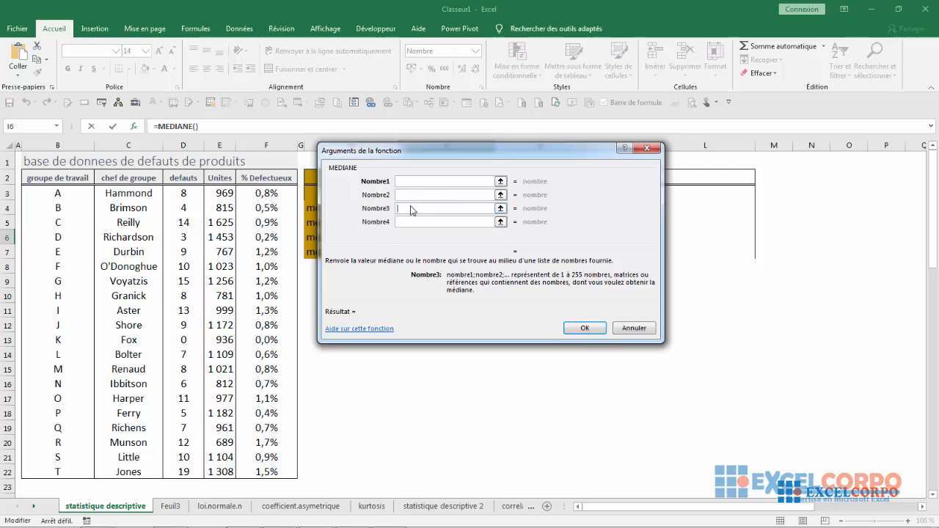
pyautogui.click(632, 329)
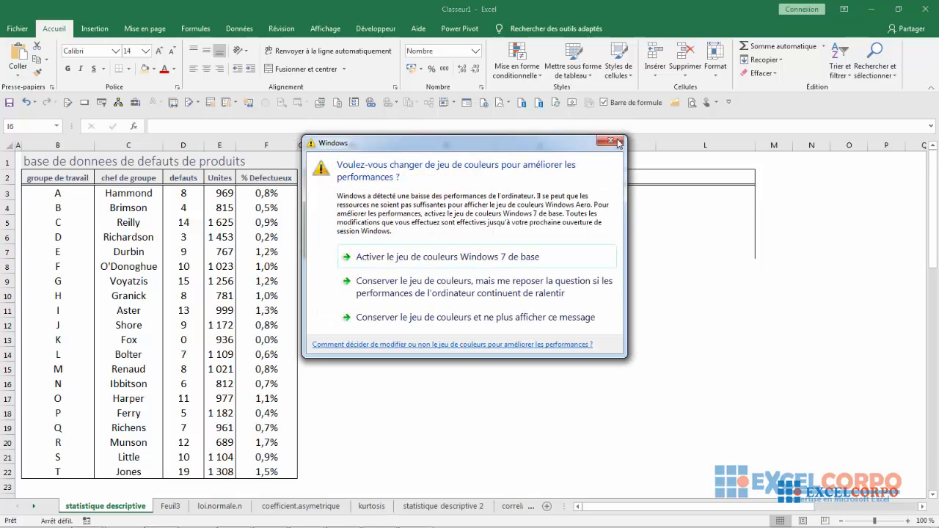
pyautogui.click(323, 226)
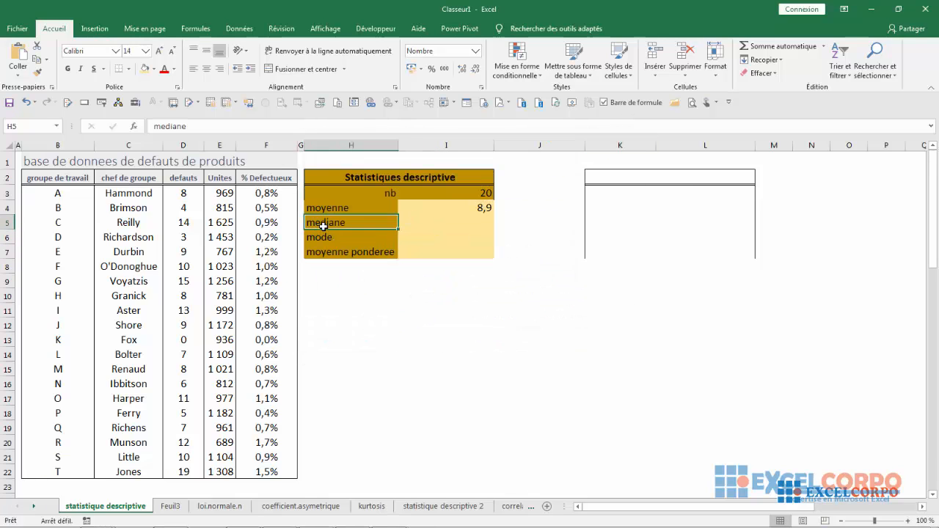
# Step: Calculate the median of the defauts column in cell I5 with =MEDIANE(D3:D22)
pyautogui.click(463, 223)
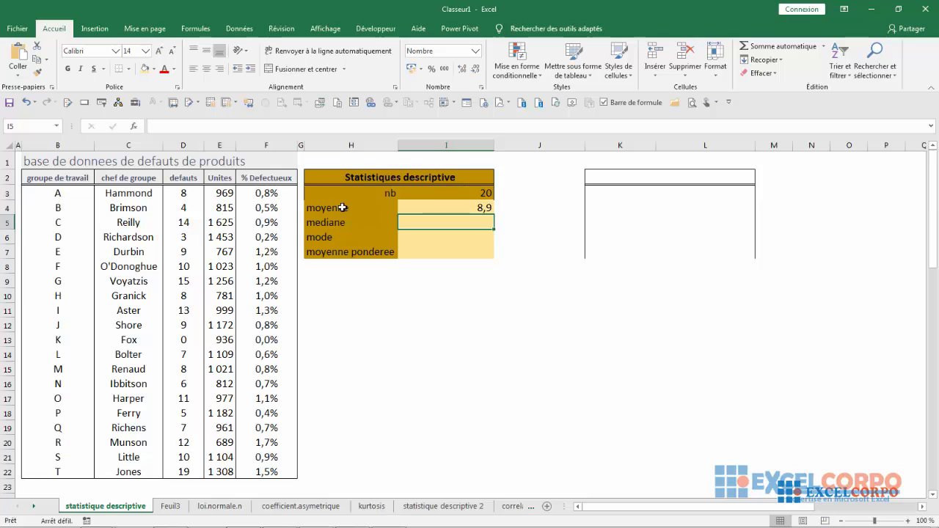
pyautogui.write('=med')
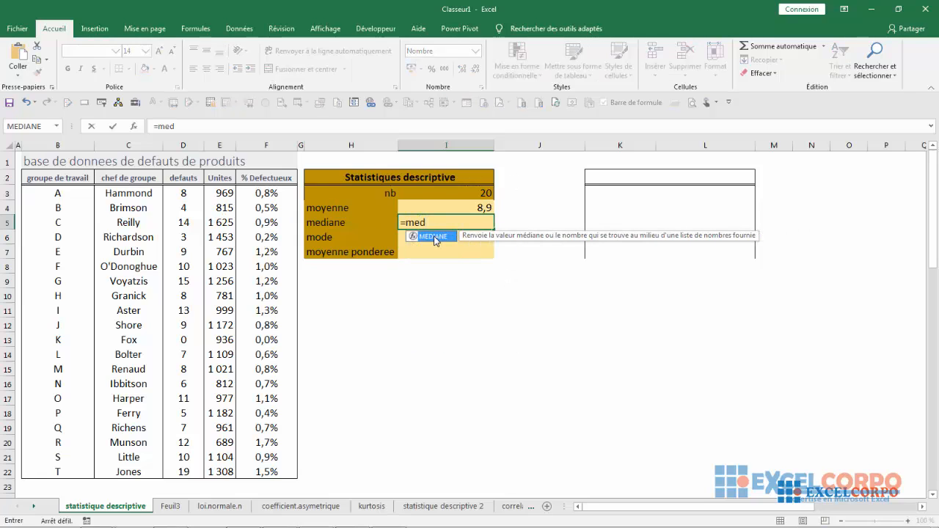
pyautogui.doubleClick(436, 236)
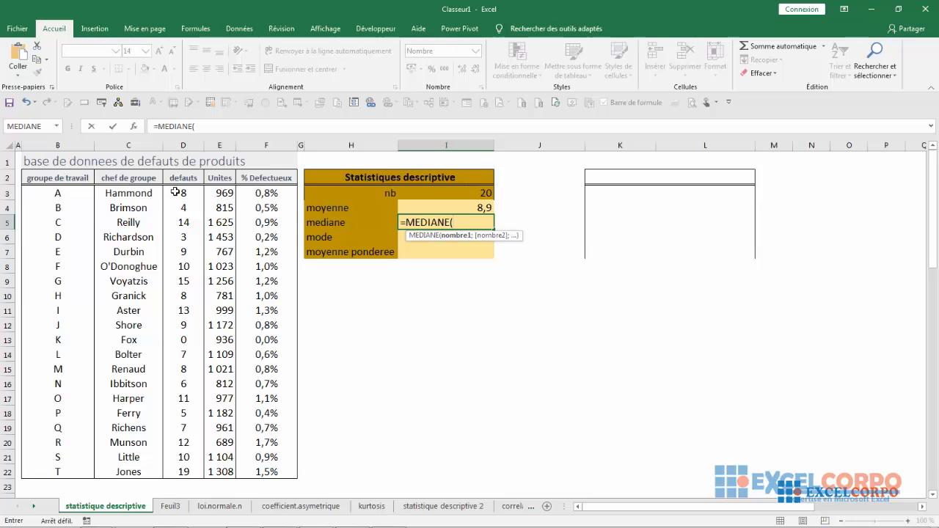
pyautogui.moveTo(175, 192); pyautogui.dragTo(184, 472)
pyautogui.write(')')
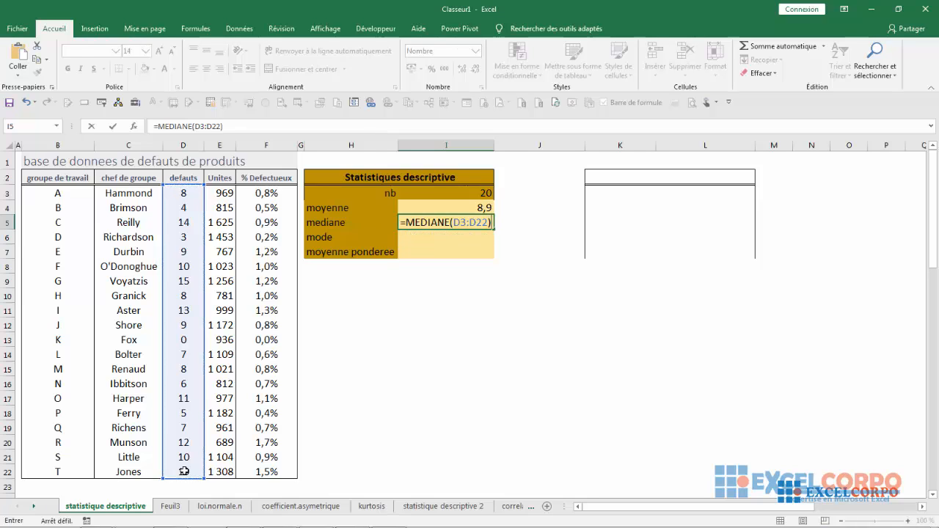
pyautogui.hotkey('ctrl', 'Return')
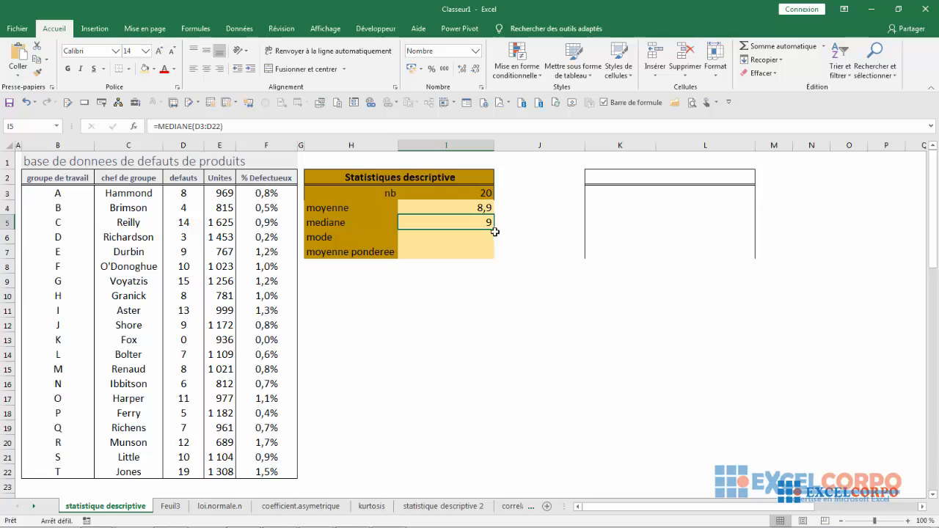
# Step: Look up the MODE.MULTIPLE and MODE.SIMPLE functions in the Statistiques category from cell I6 and read their descriptions, dismissing the Windows colour scheme prompt
pyautogui.click(312, 211)
pyautogui.click(315, 240)
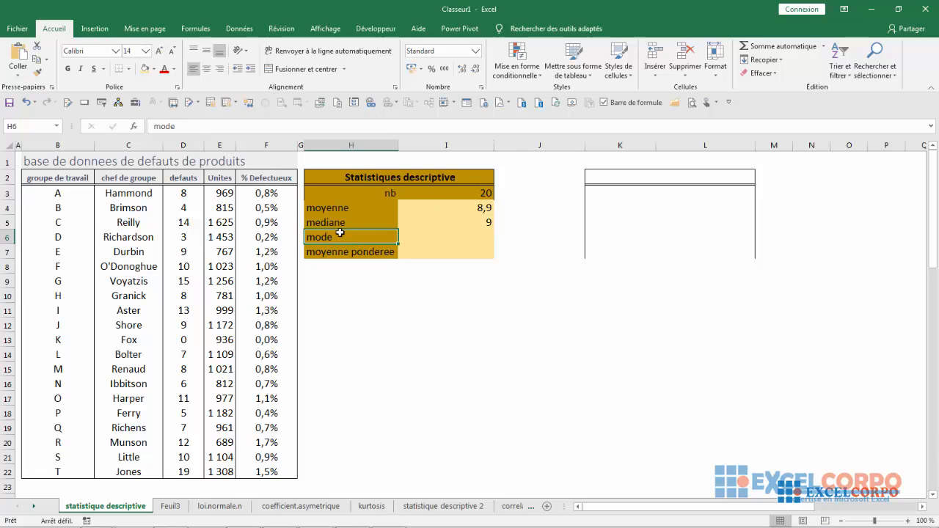
pyautogui.click(438, 233)
pyautogui.hotkey('shift', 'F3')
pyautogui.scroll(-5, 409, 251)
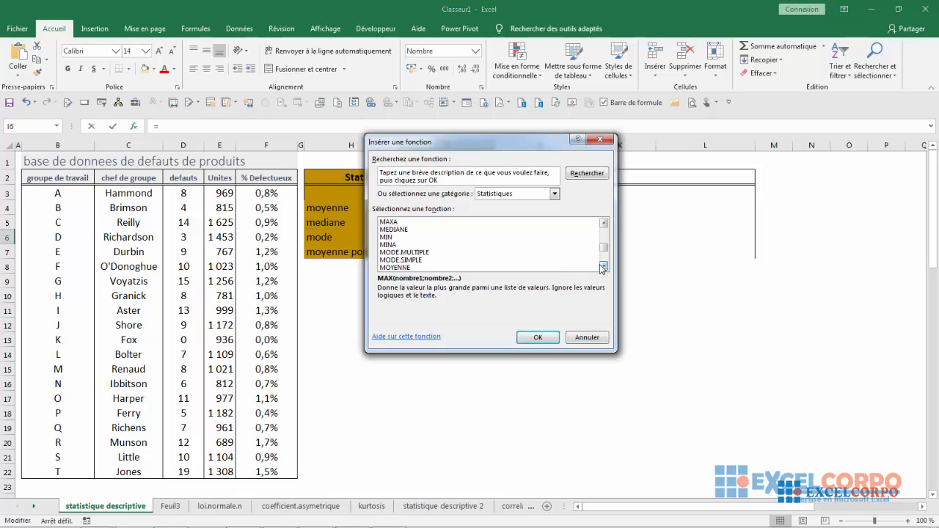
pyautogui.click(404, 253)
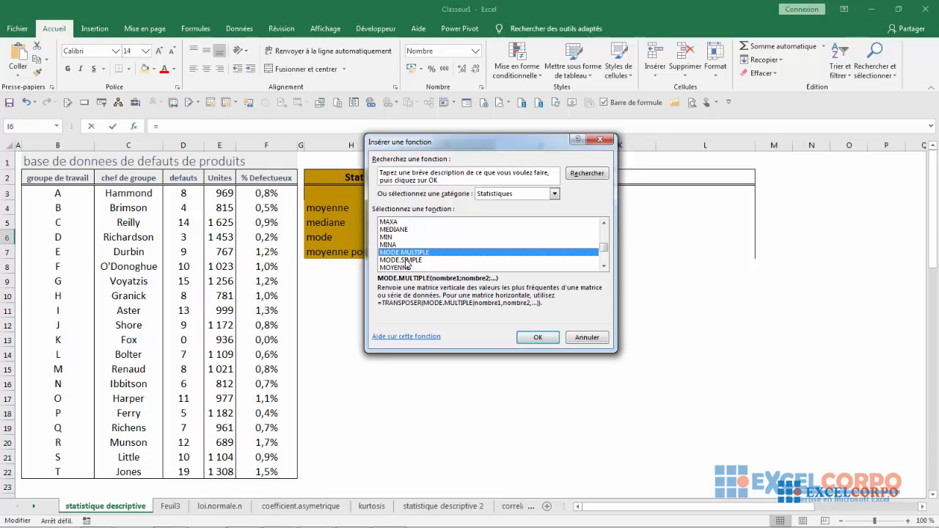
pyautogui.click(407, 261)
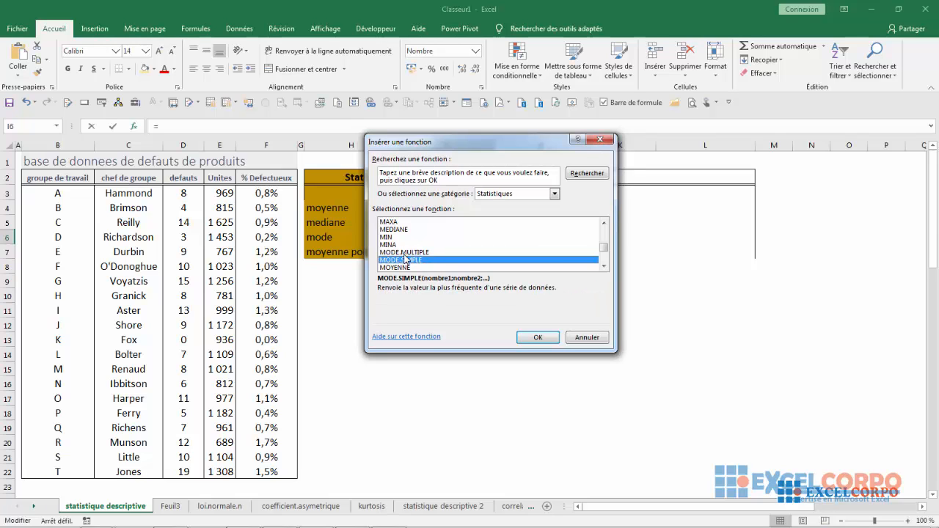
pyautogui.click(405, 252)
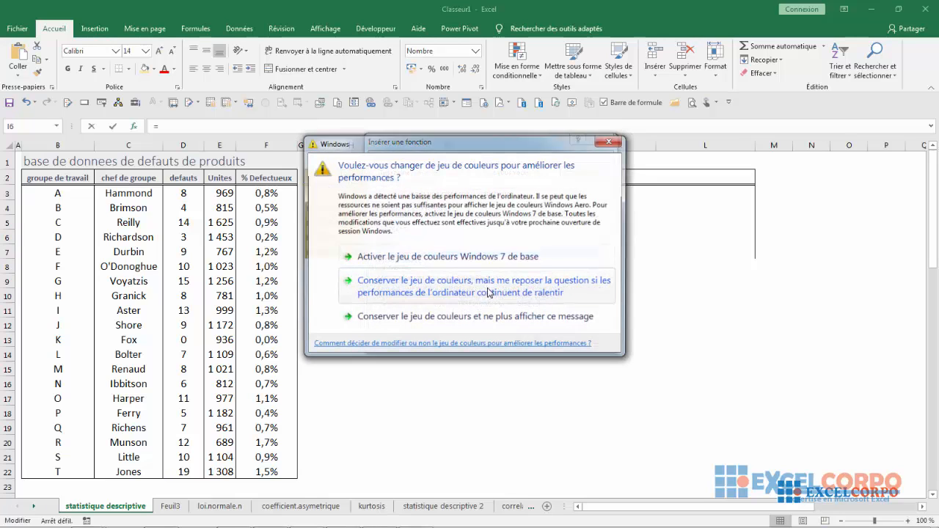
pyautogui.click(610, 142)
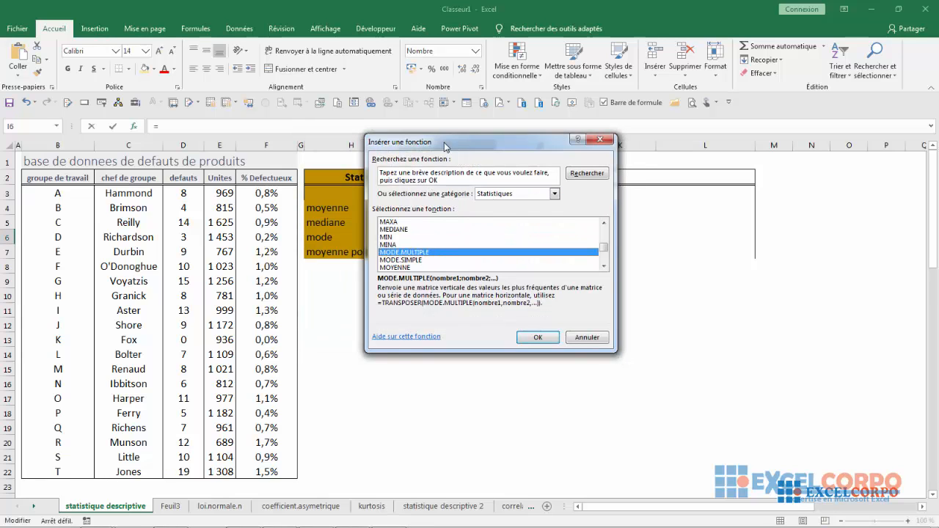
pyautogui.moveTo(444, 146); pyautogui.dragTo(479, 141)
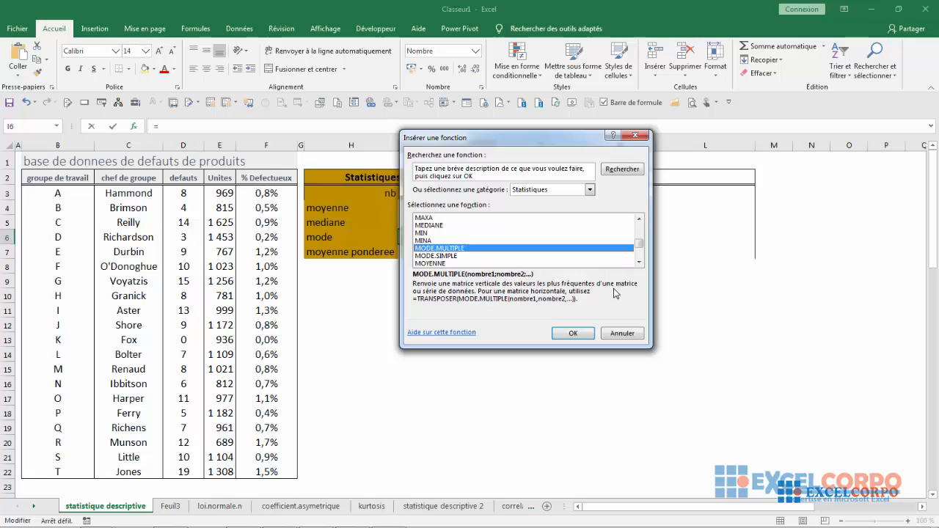
# Step: Read the MODE.SIMPLE description, examine its argument fields, and dismiss the Windows colour scheme prompt
pyautogui.click(442, 256)
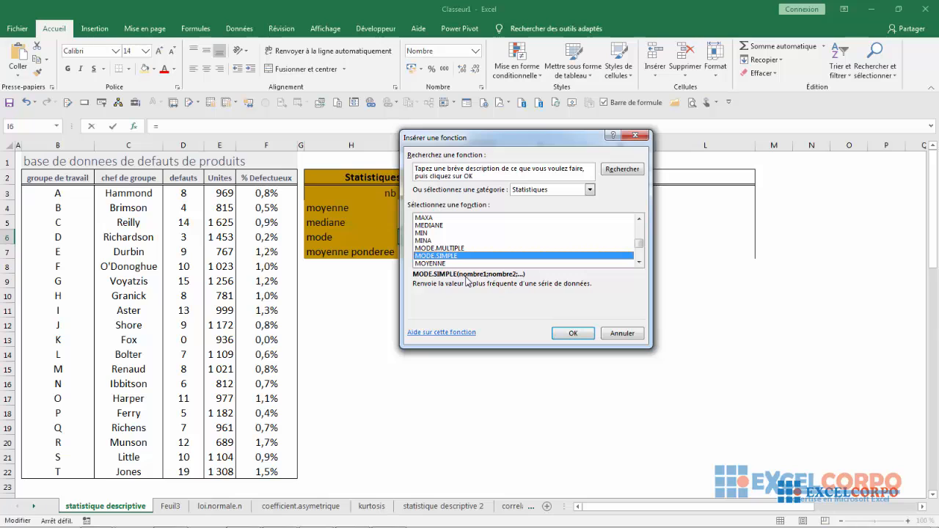
pyautogui.click(568, 332)
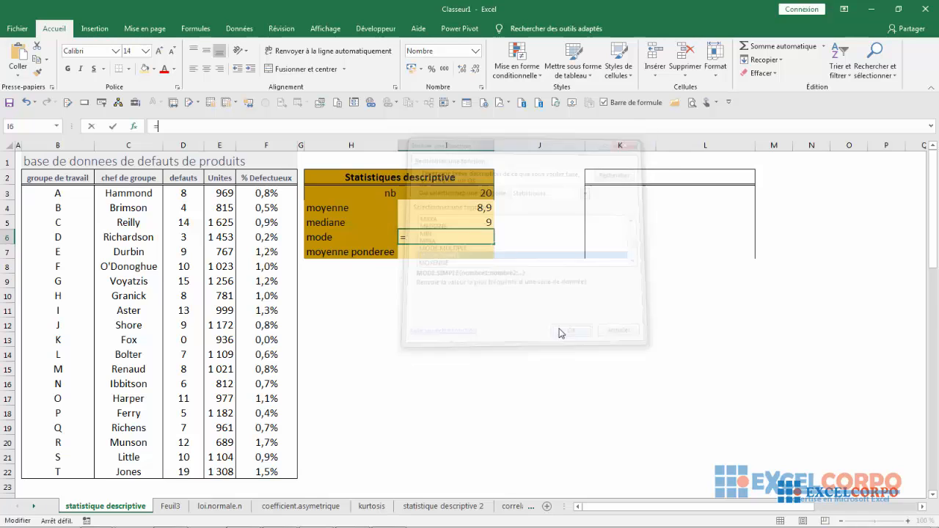
pyautogui.moveTo(418, 150); pyautogui.dragTo(374, 145)
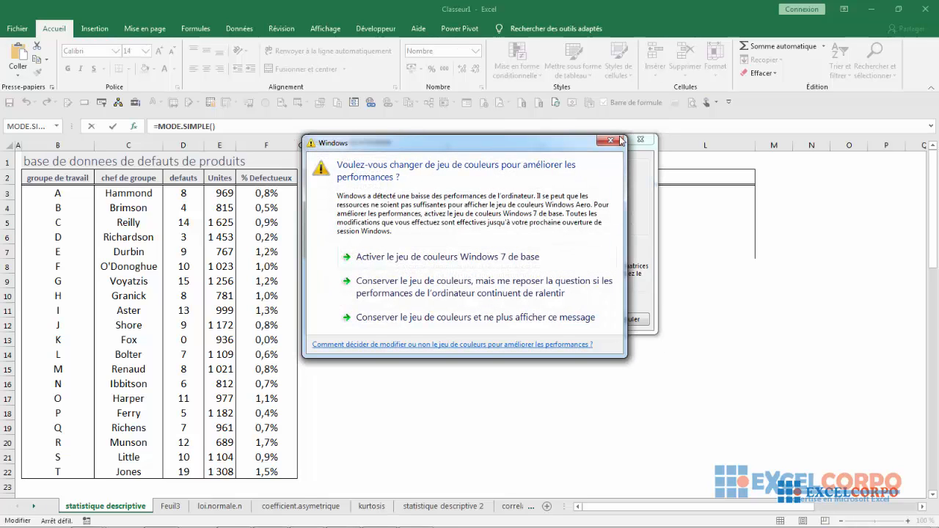
pyautogui.click(611, 142)
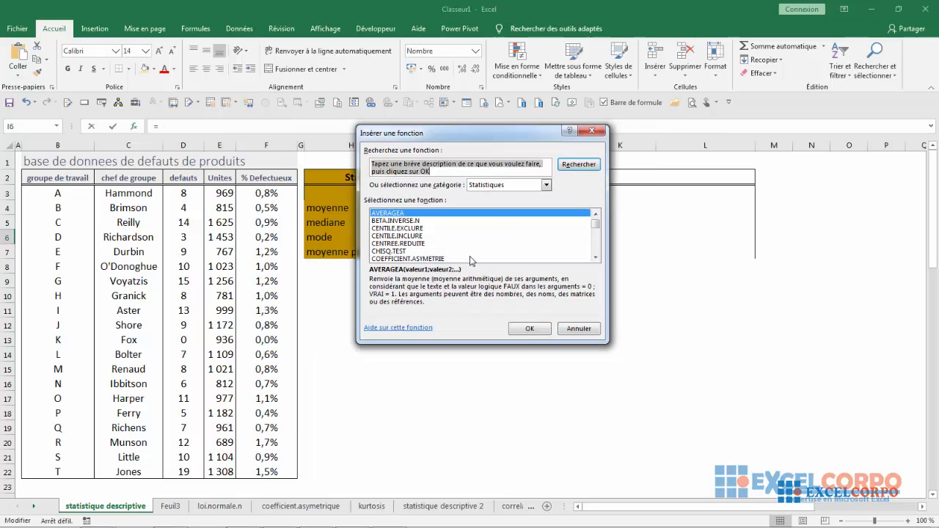
# Step: Find MODE.SIMPLE and MODE.MULTIPLE again in the Statistiques function list, compare their syntax and descriptions, and leave without inserting either
pyautogui.write('m')
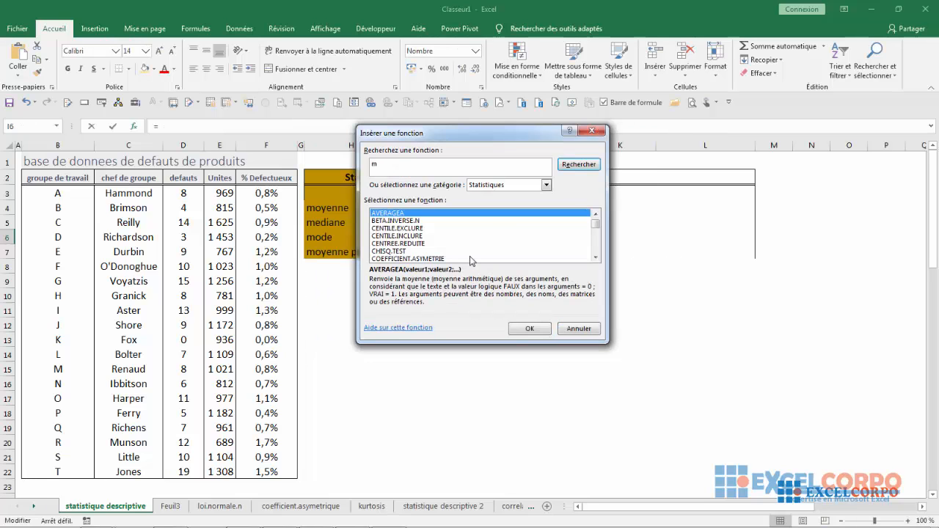
pyautogui.click(424, 244)
pyautogui.press('m')
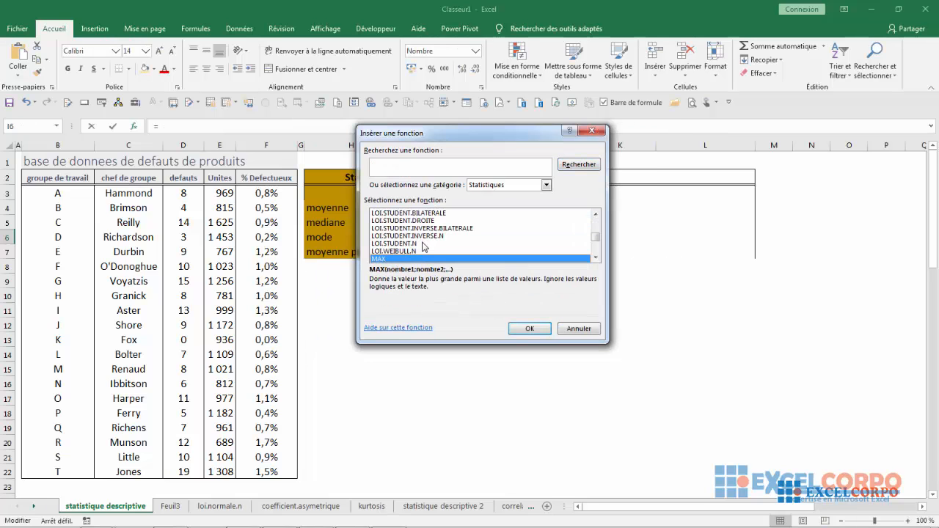
pyautogui.click(595, 257)
pyautogui.click(595, 257)
pyautogui.click(595, 257)
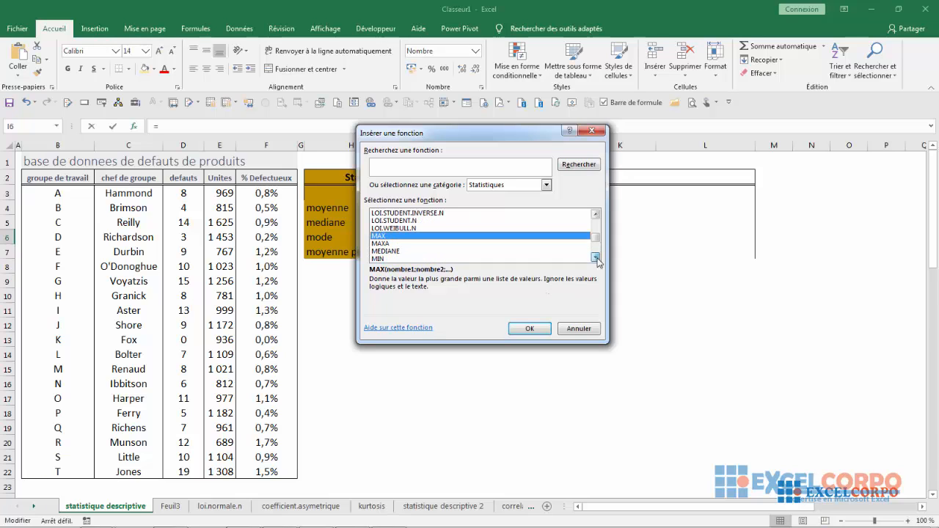
pyautogui.click(595, 258)
pyautogui.click(595, 257)
pyautogui.click(596, 257)
pyautogui.click(596, 258)
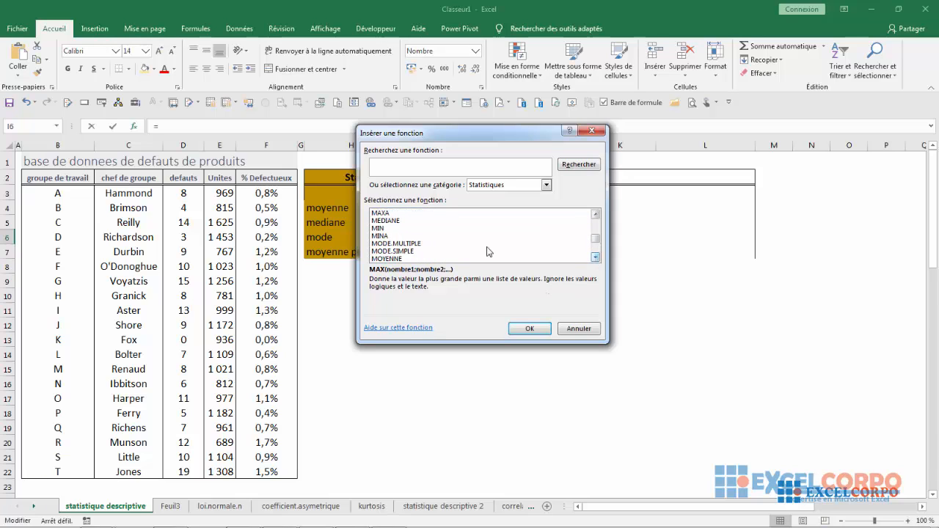
pyautogui.click(438, 252)
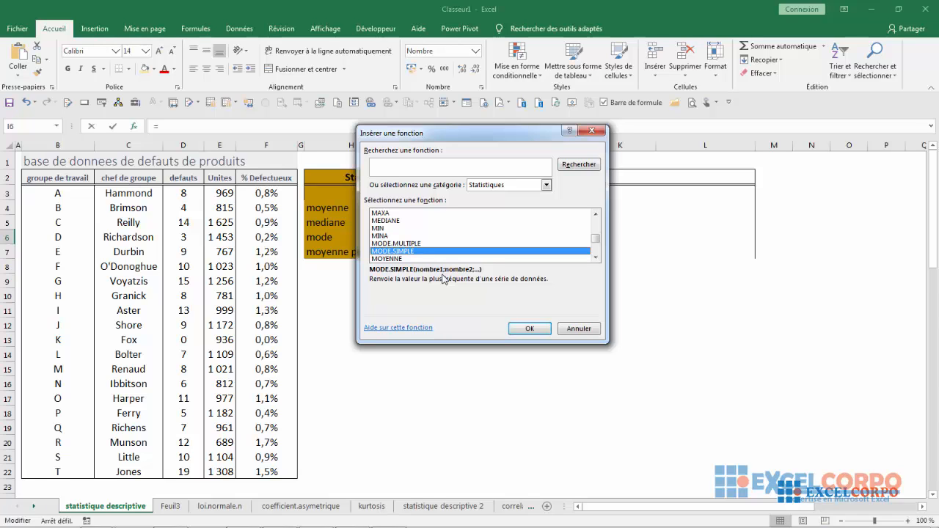
pyautogui.click(414, 244)
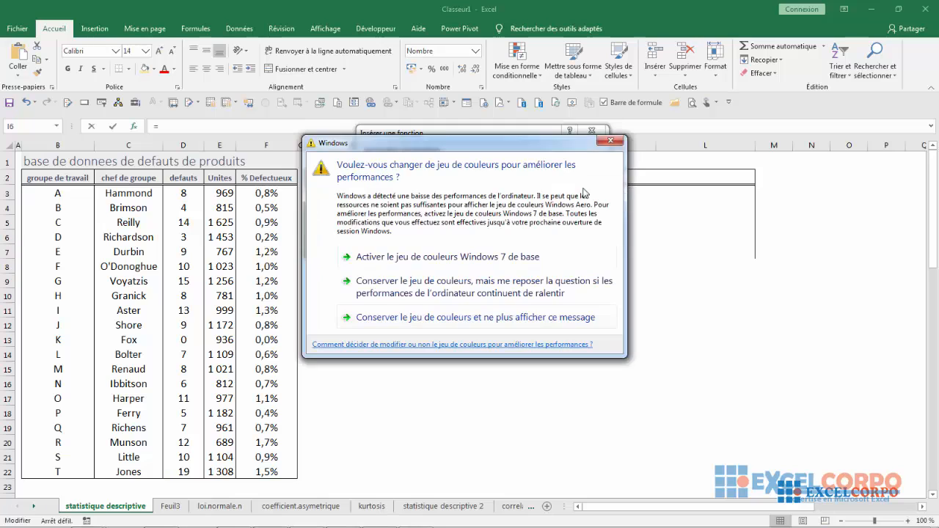
pyautogui.click(608, 141)
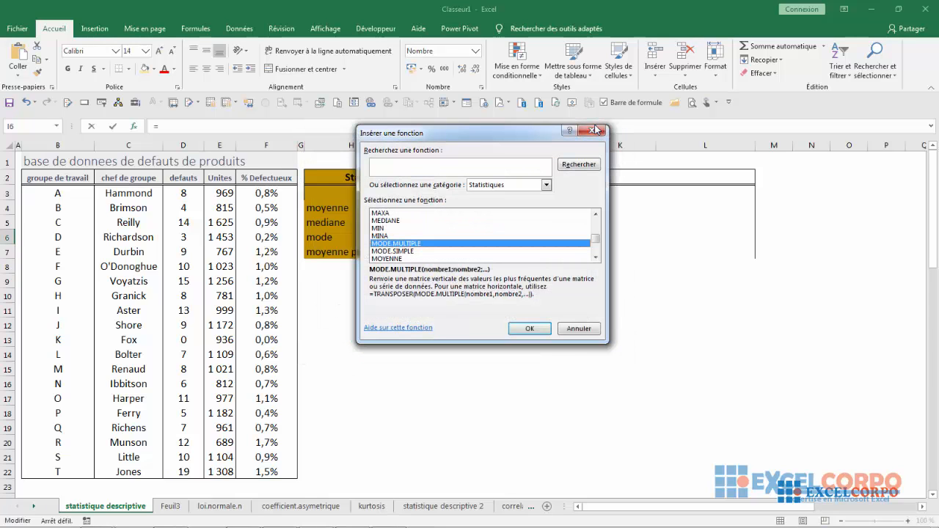
pyautogui.click(591, 132)
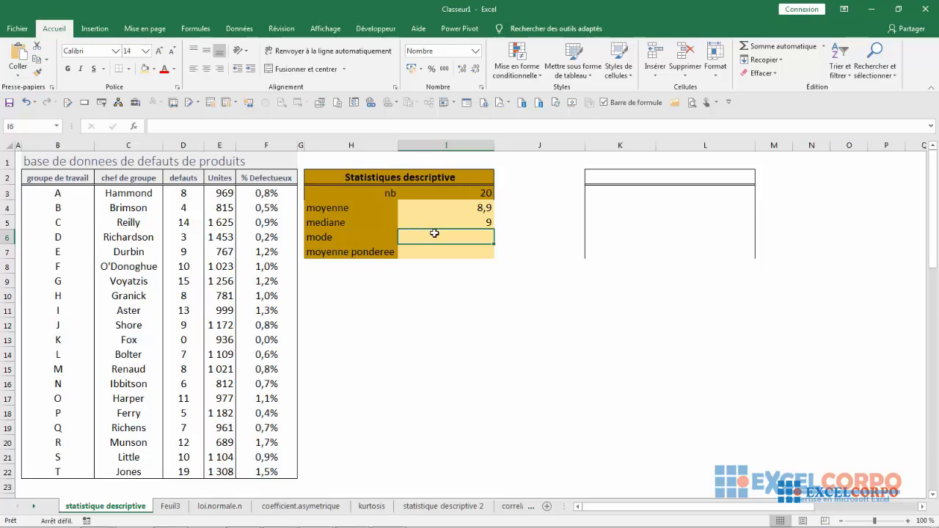
# Step: Calculate the mode of the defauts column in cell I6 with =MODE.SIMPLE(D3:D22) and check the formula
pyautogui.write('=')
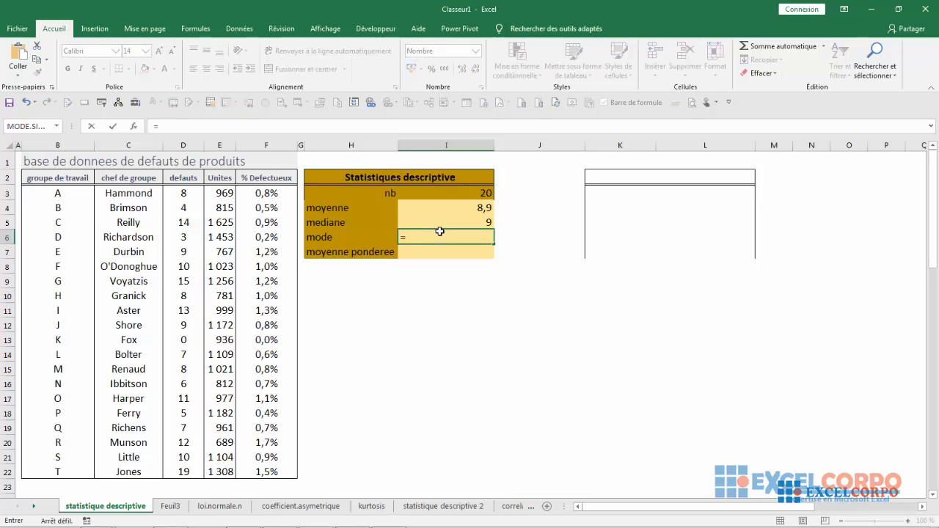
pyautogui.write('mode')
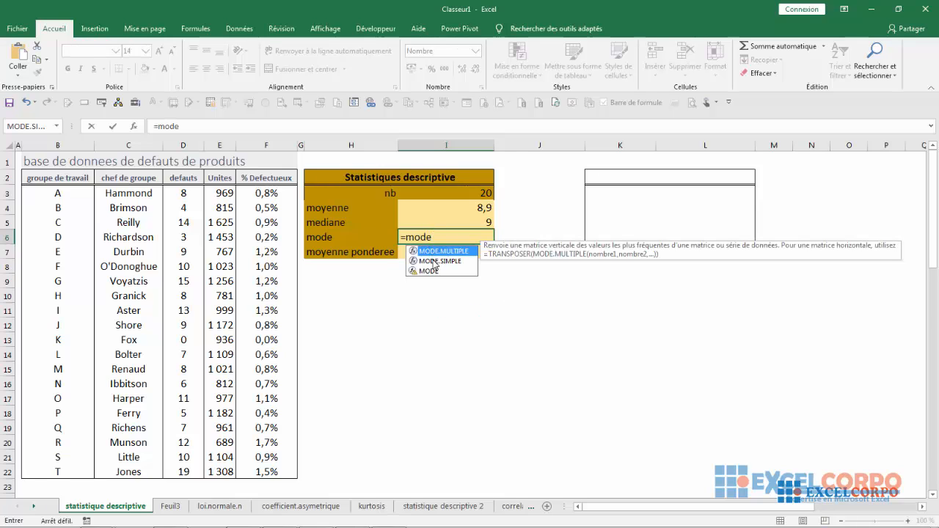
pyautogui.doubleClick(432, 261)
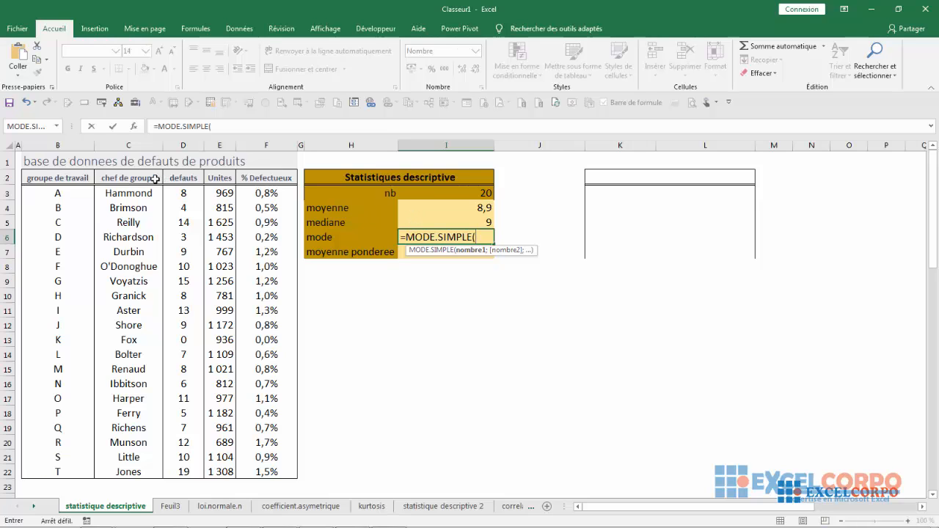
pyautogui.moveTo(178, 192); pyautogui.dragTo(173, 473)
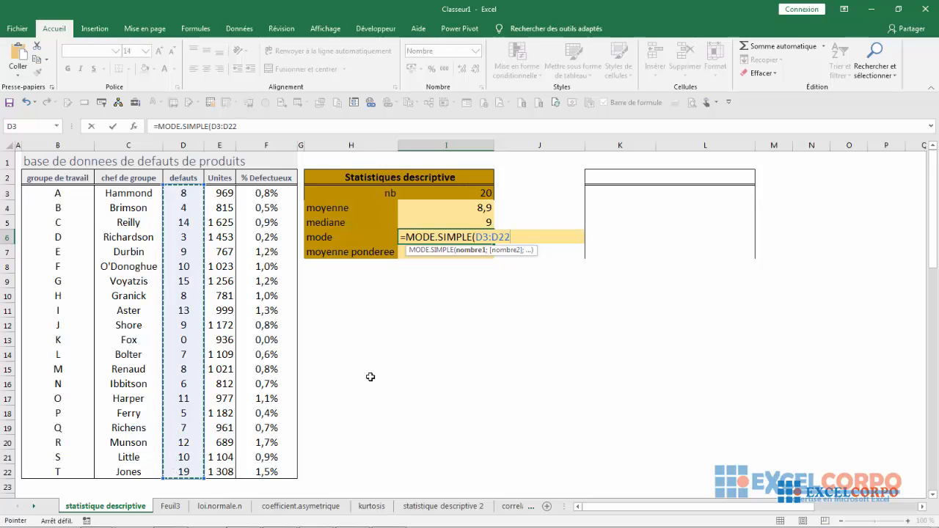
pyautogui.write(')')
pyautogui.press('Return')
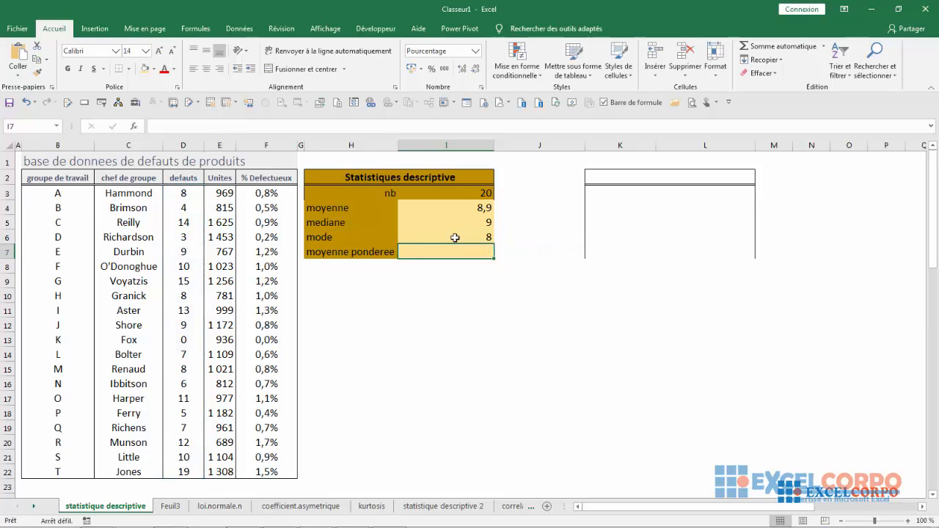
pyautogui.click(455, 237)
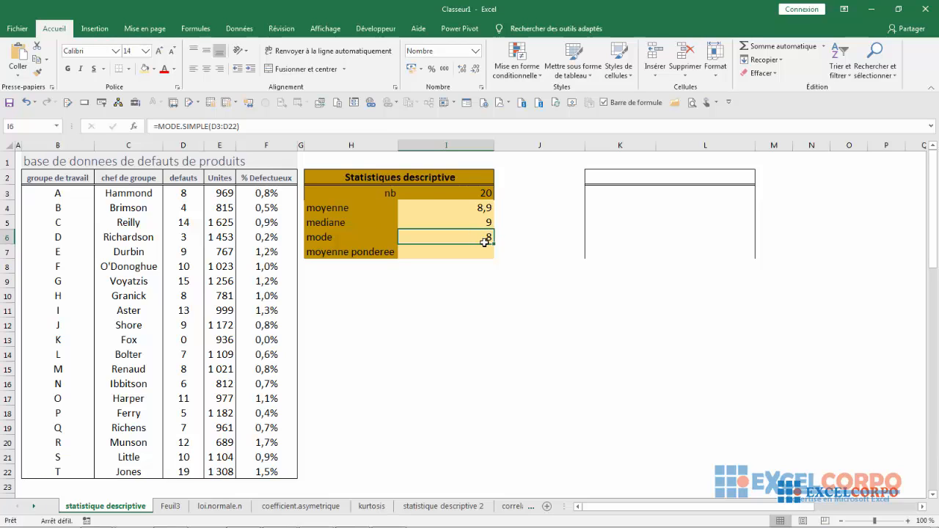
pyautogui.click(348, 236)
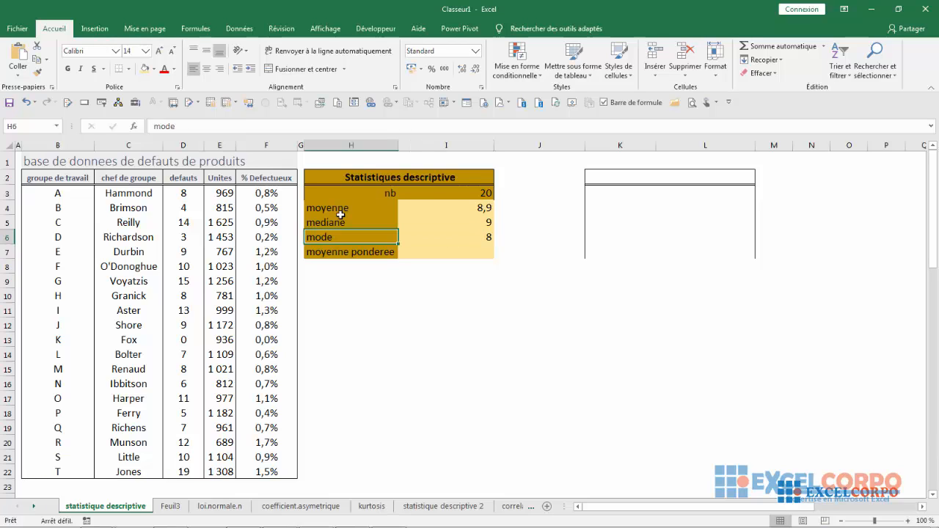
pyautogui.click(349, 256)
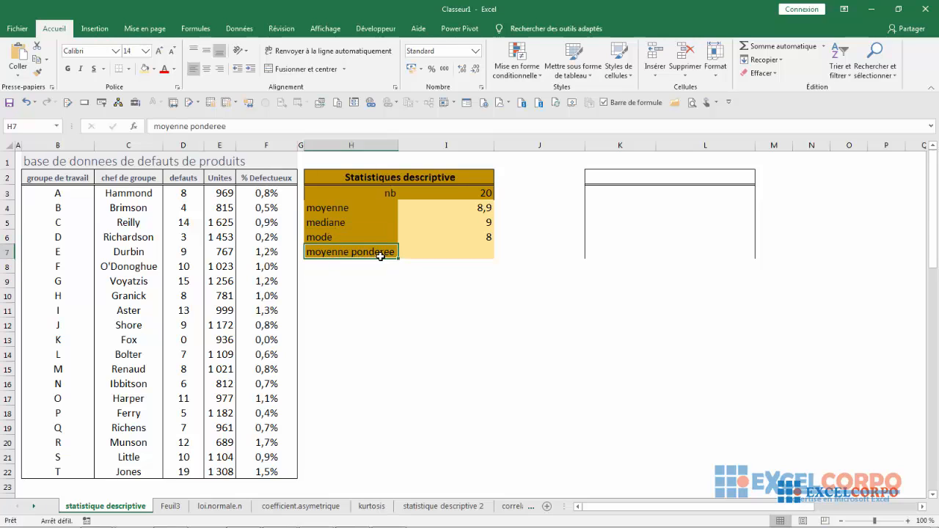
pyautogui.click(453, 250)
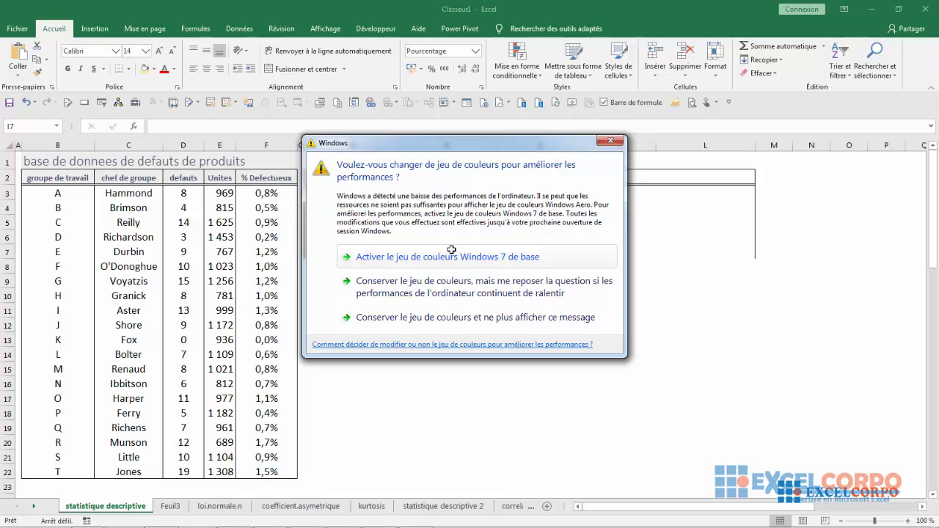
pyautogui.click(610, 140)
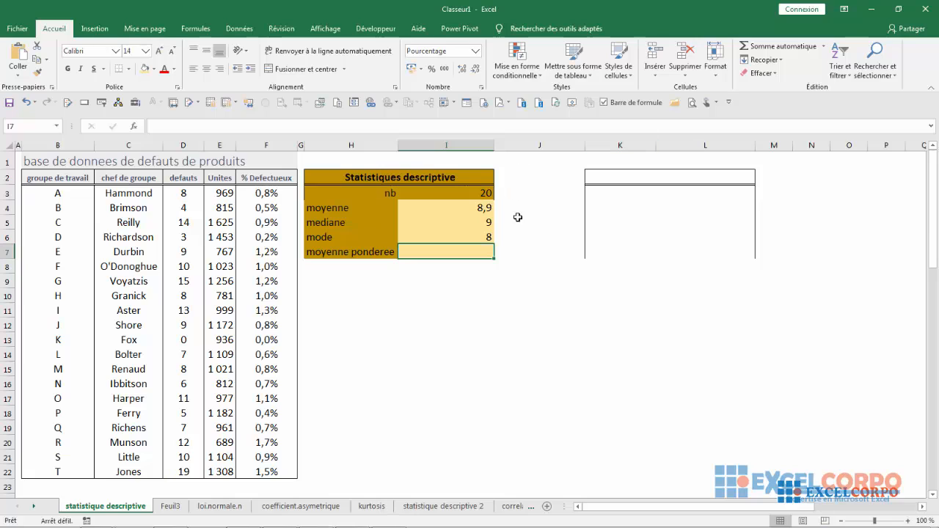
pyautogui.click(411, 300)
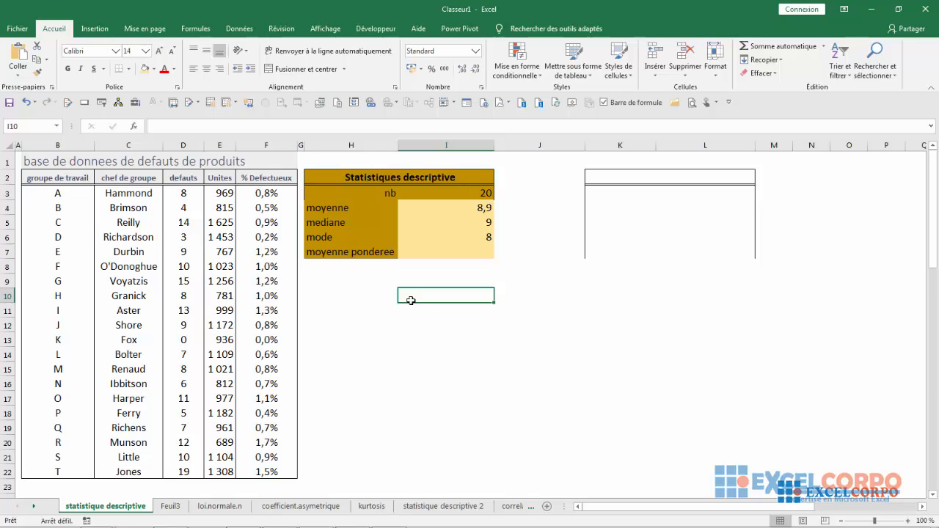
# Step: Examine the % Defectueux column and the Unites values in E5 and E20 for the weighted mean, dismissing the Windows colour scheme prompts
pyautogui.click(424, 251)
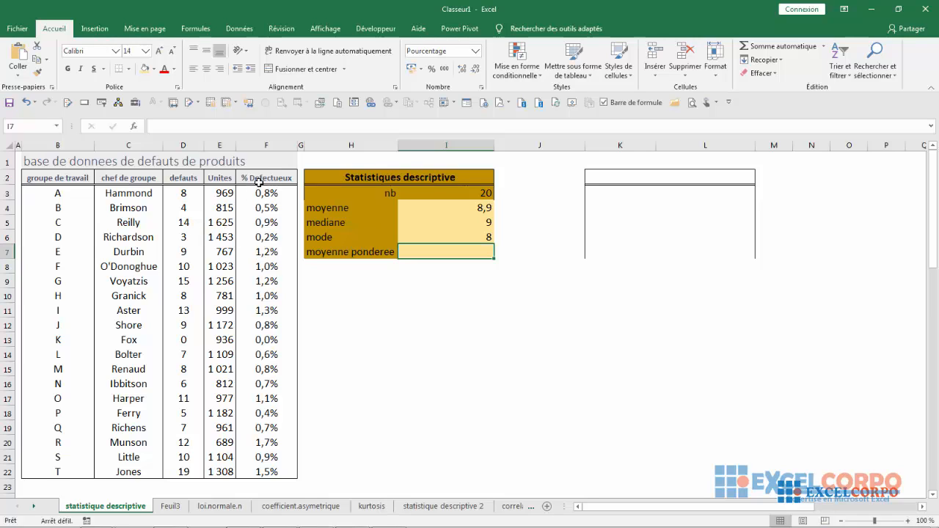
pyautogui.click(260, 143)
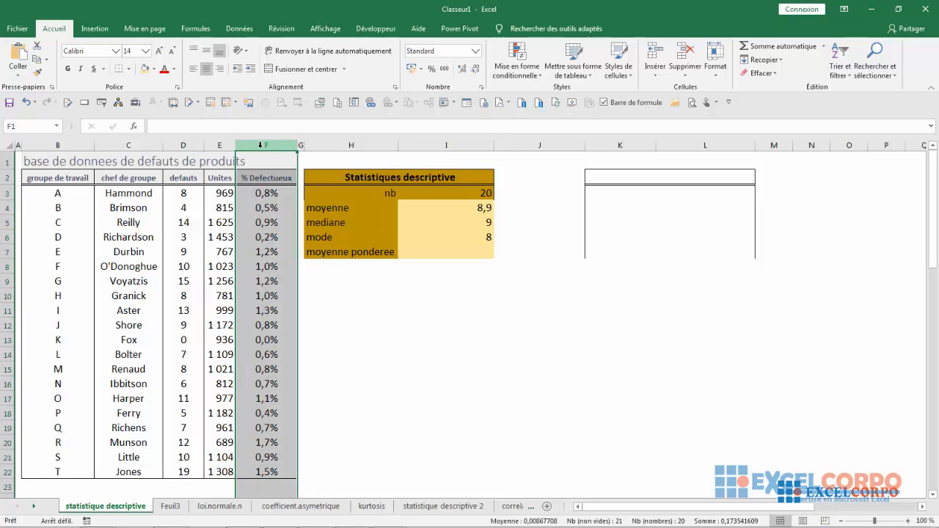
pyautogui.click(427, 251)
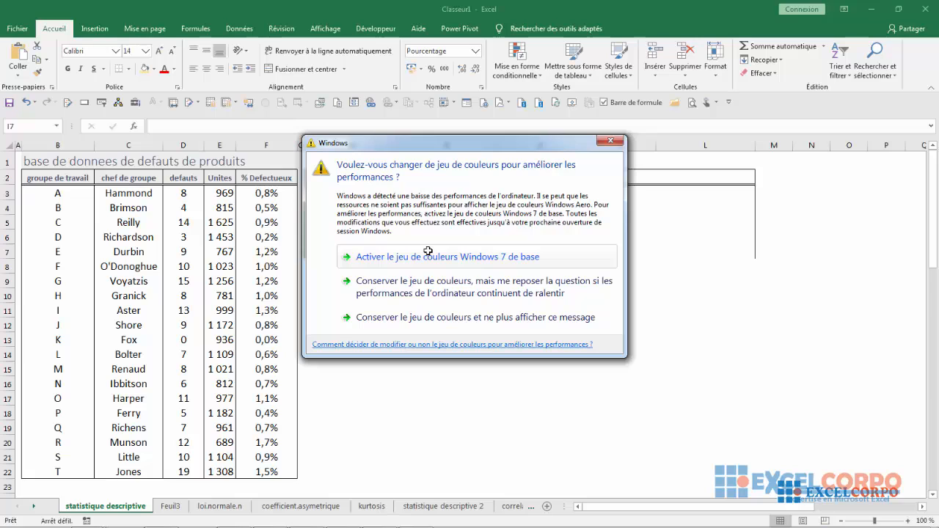
pyautogui.click(609, 140)
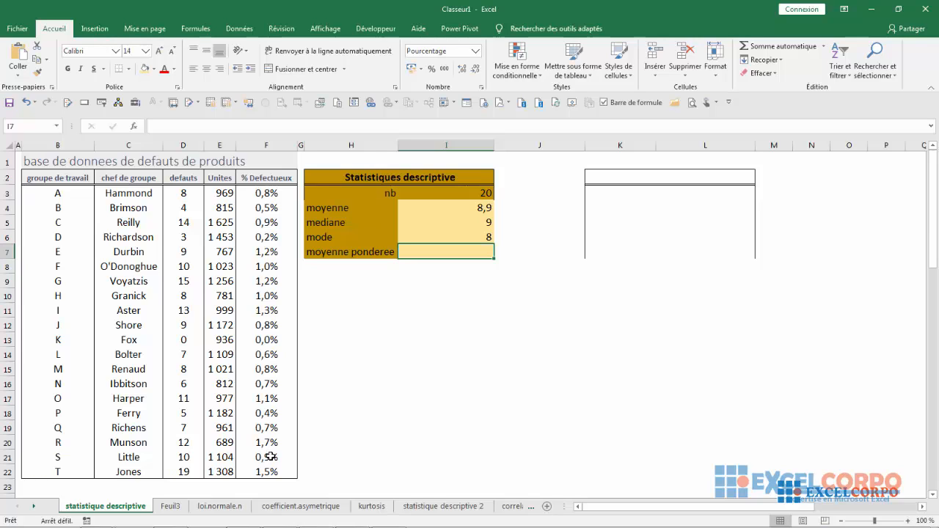
pyautogui.click(222, 223)
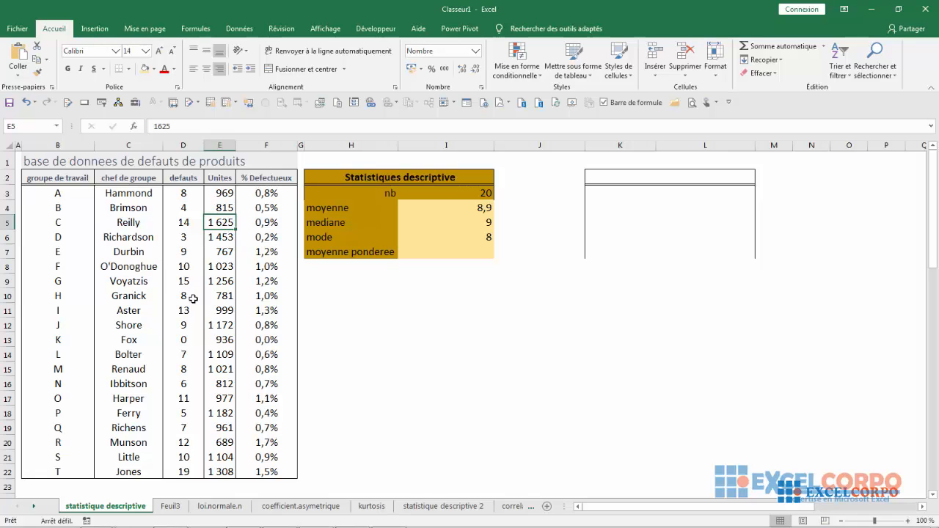
pyautogui.click(223, 443)
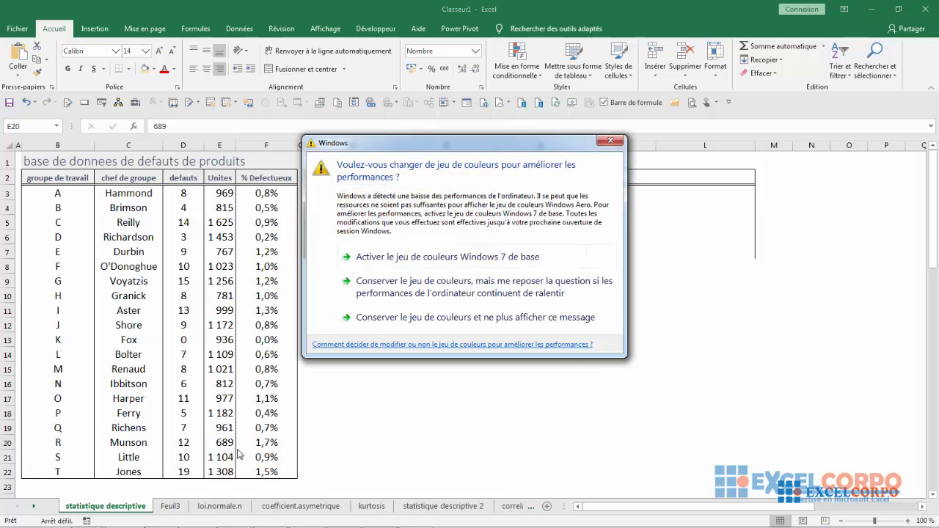
pyautogui.click(610, 140)
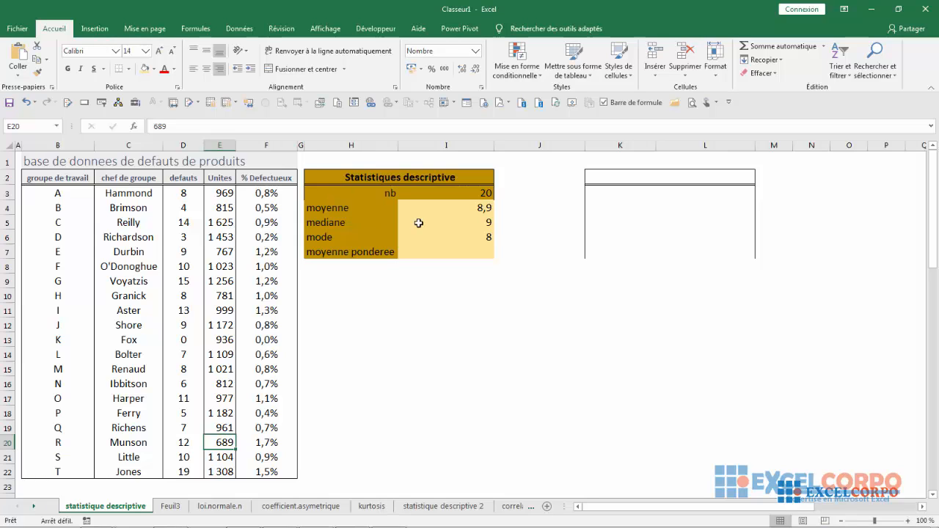
# Step: Start the weighted mean formula in cell I7 with the sum of defect percentages multiplied by units, =SOMME(F3:F22*E3:E22)
pyautogui.click(456, 254)
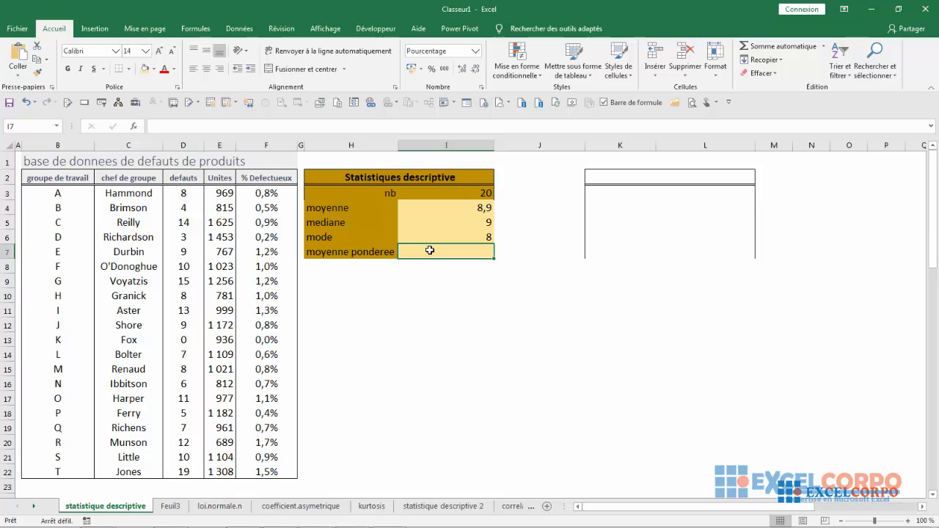
pyautogui.write('=somme')
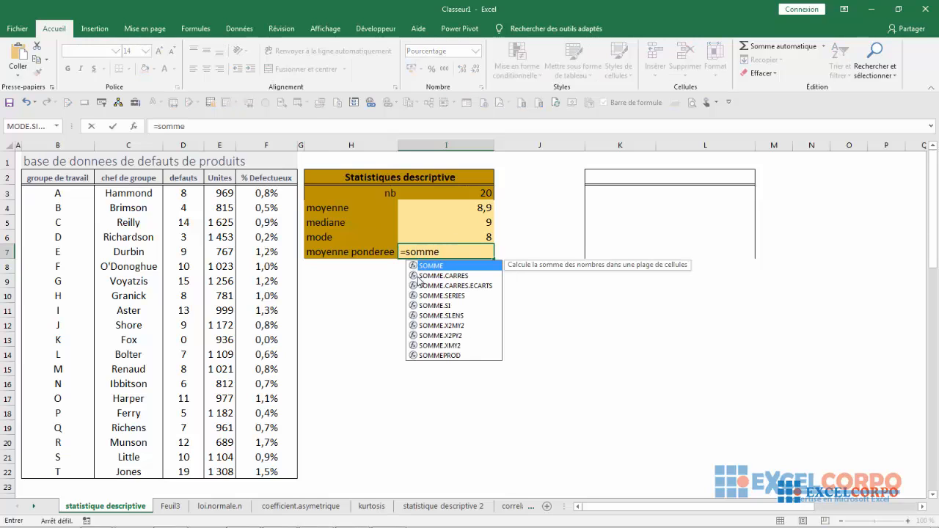
pyautogui.doubleClick(426, 265)
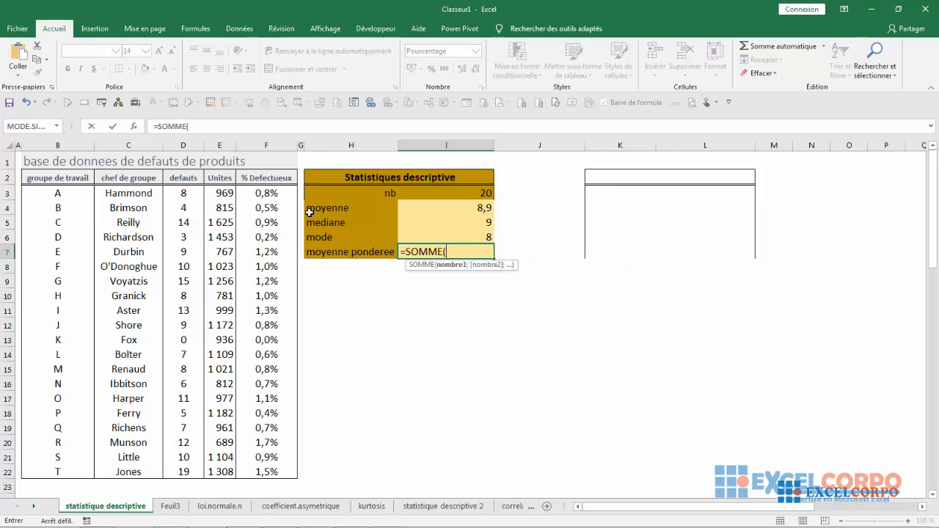
pyautogui.click(264, 193)
pyautogui.moveTo(264, 372); pyautogui.dragTo(262, 475)
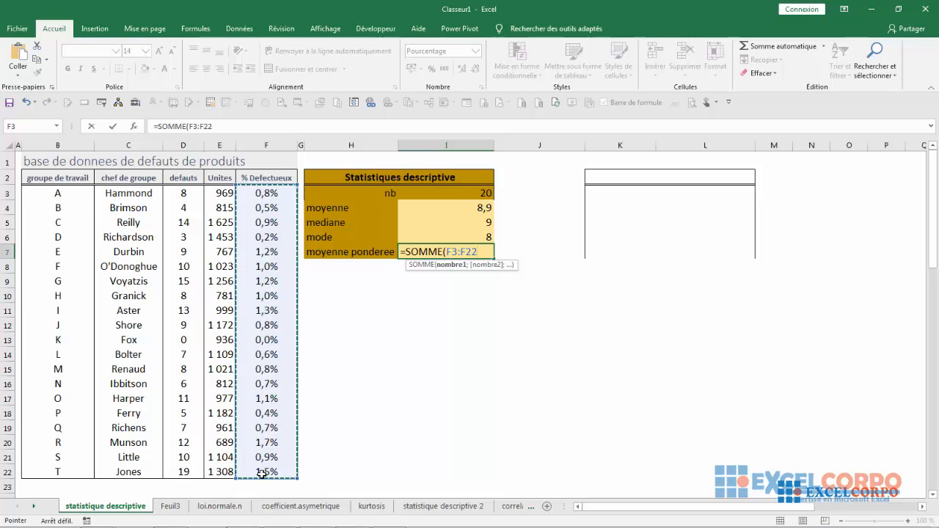
pyautogui.write('*')
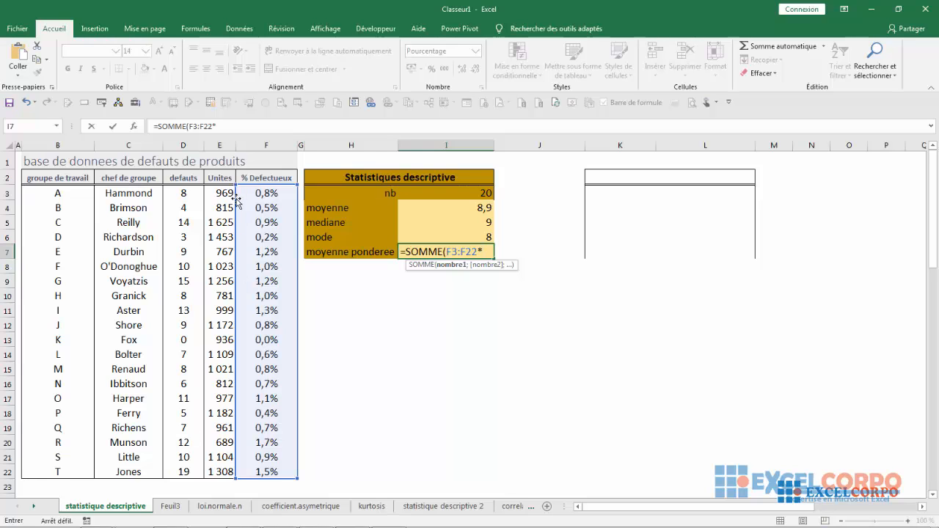
pyautogui.moveTo(220, 193); pyautogui.dragTo(230, 473)
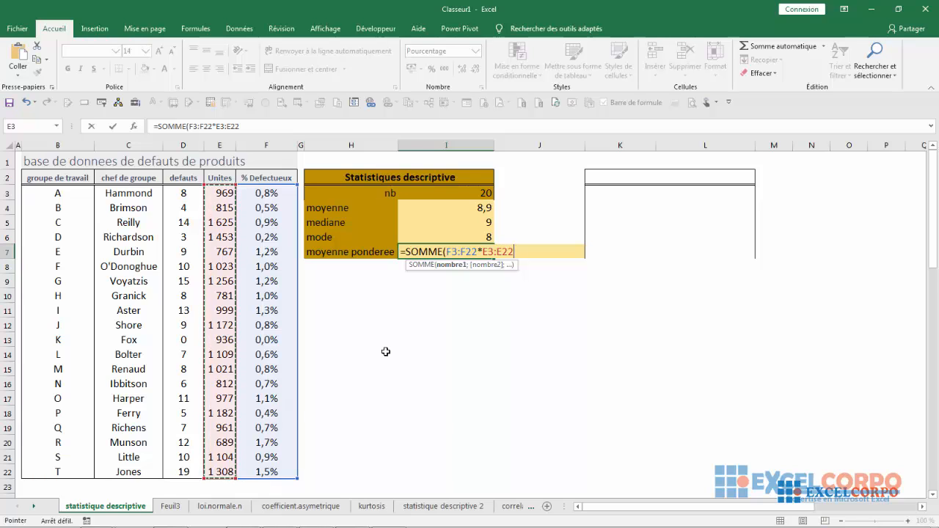
pyautogui.write(')')
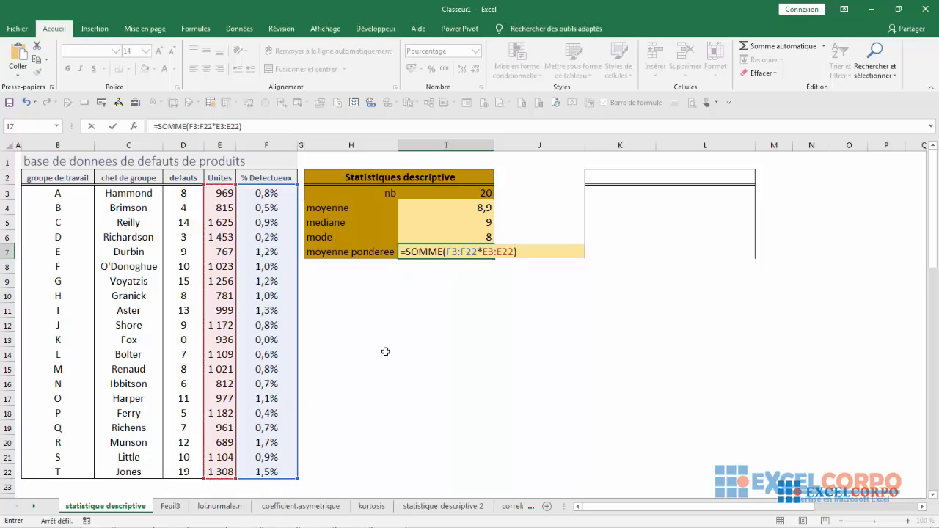
# Step: Divide the I7 formula by the total units, /SOMME(E3:E22), and enter it as an array formula
pyautogui.write('/somm')
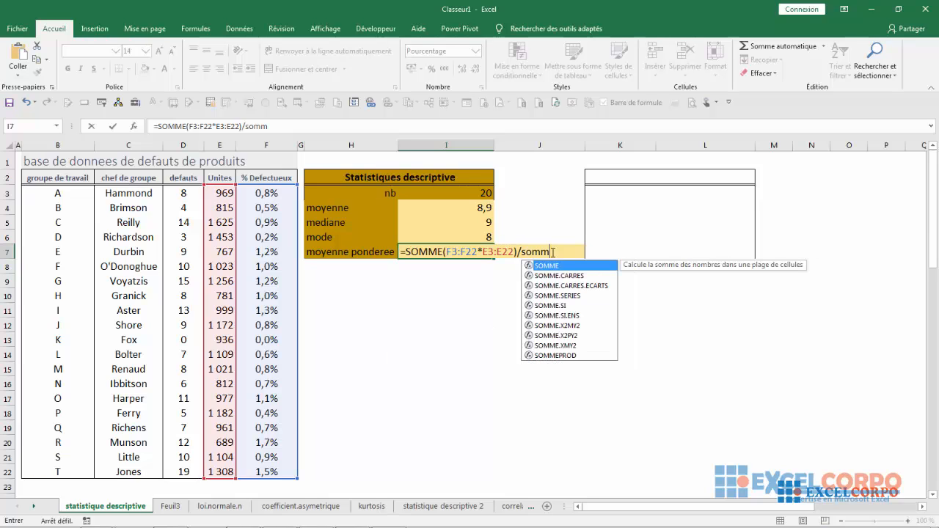
pyautogui.doubleClick(546, 266)
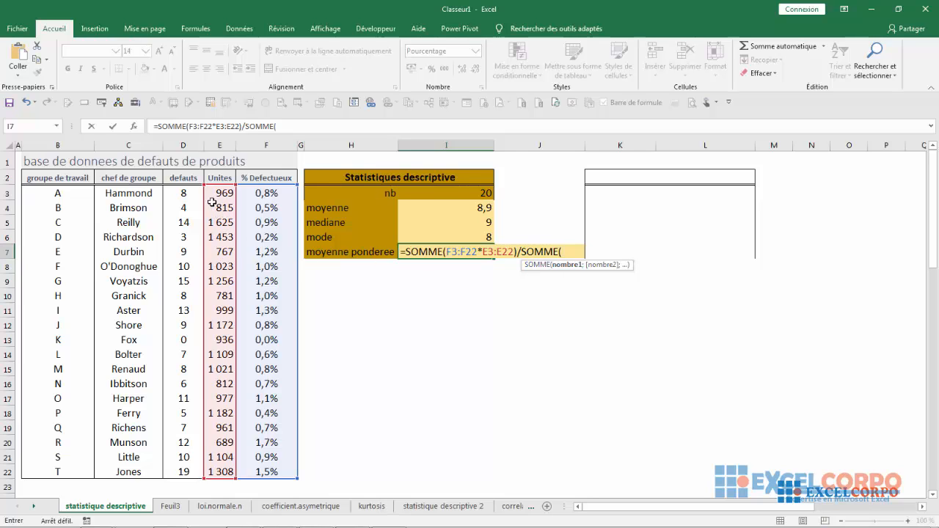
pyautogui.moveTo(211, 189); pyautogui.dragTo(223, 469)
pyautogui.write(')')
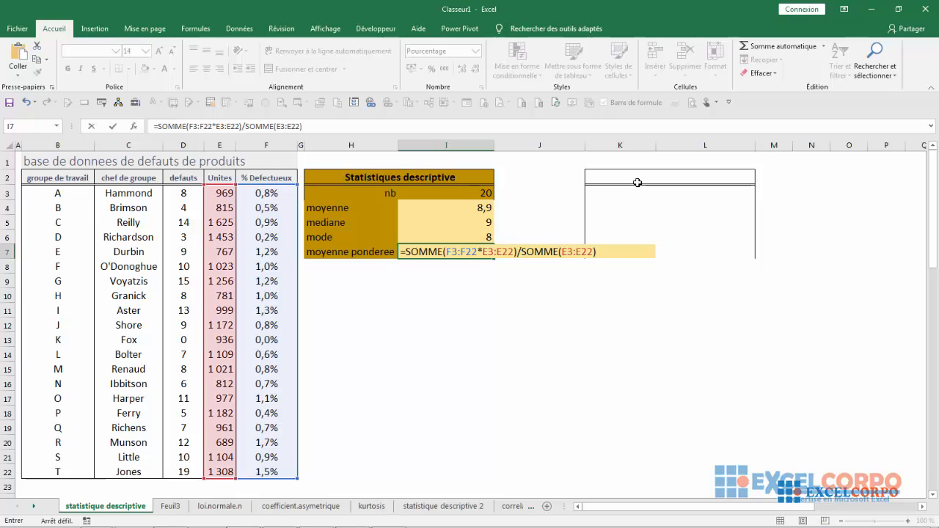
pyautogui.write(')')
pyautogui.press('BackSpace')
pyautogui.hotkey('ctrl', 'shift', 'Return')
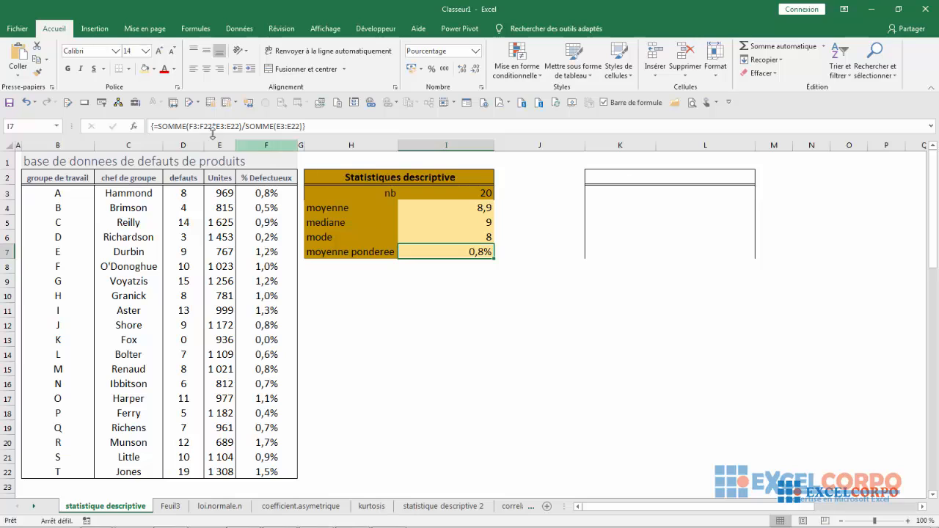